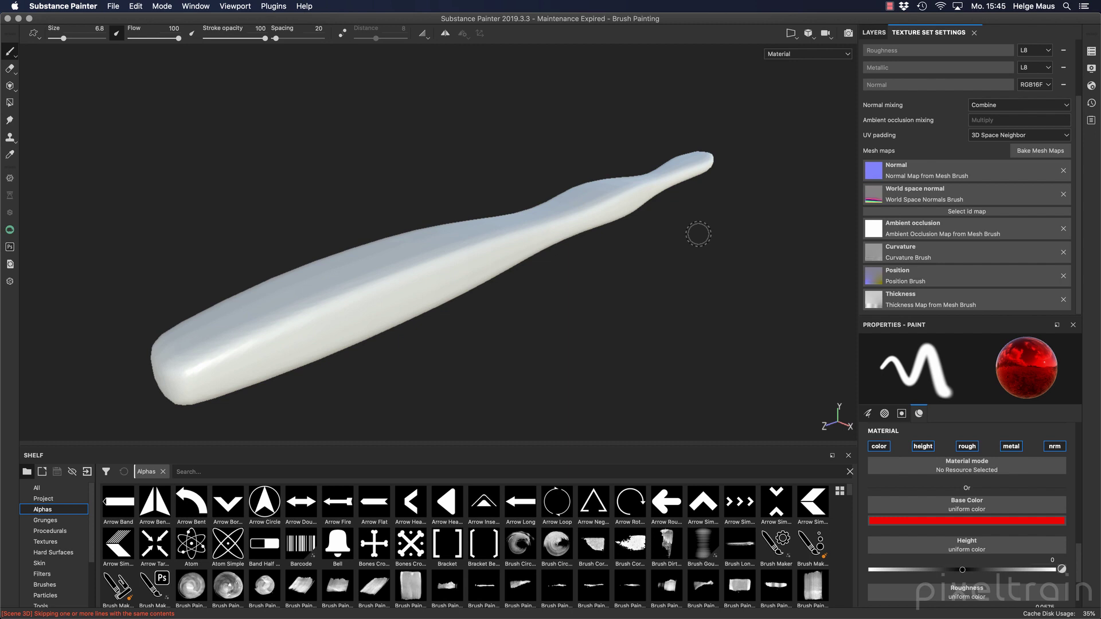
# Show the layer stack in place of the texture set settings.
pyautogui.click(875, 32)
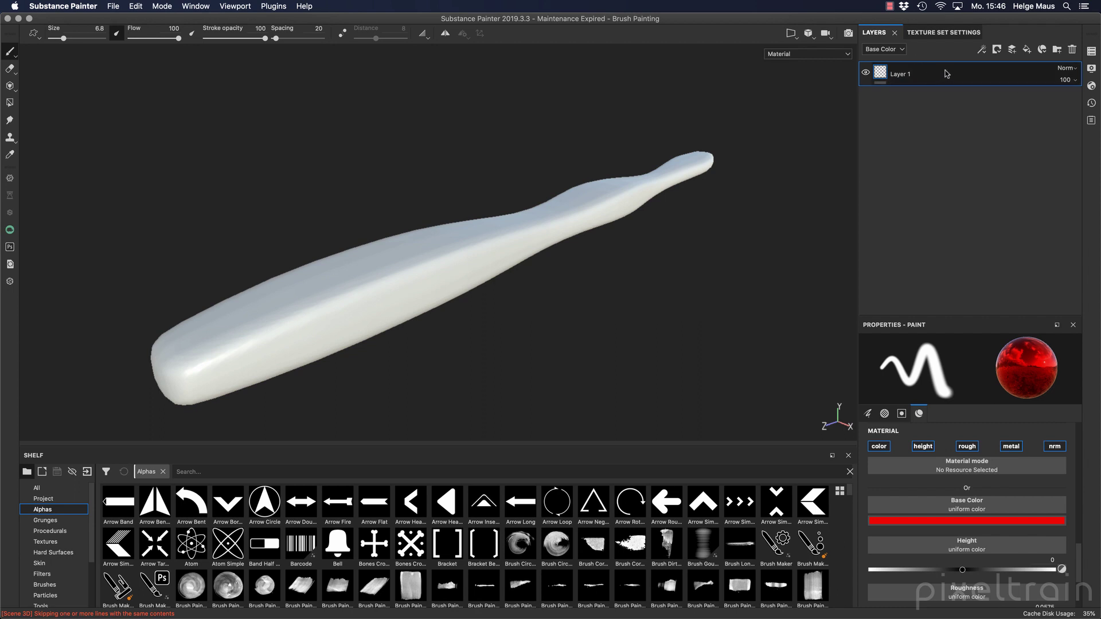
# Replace the default Layer 1 with a new fill layer and enlarge its properties area.
pyautogui.click(1072, 49)
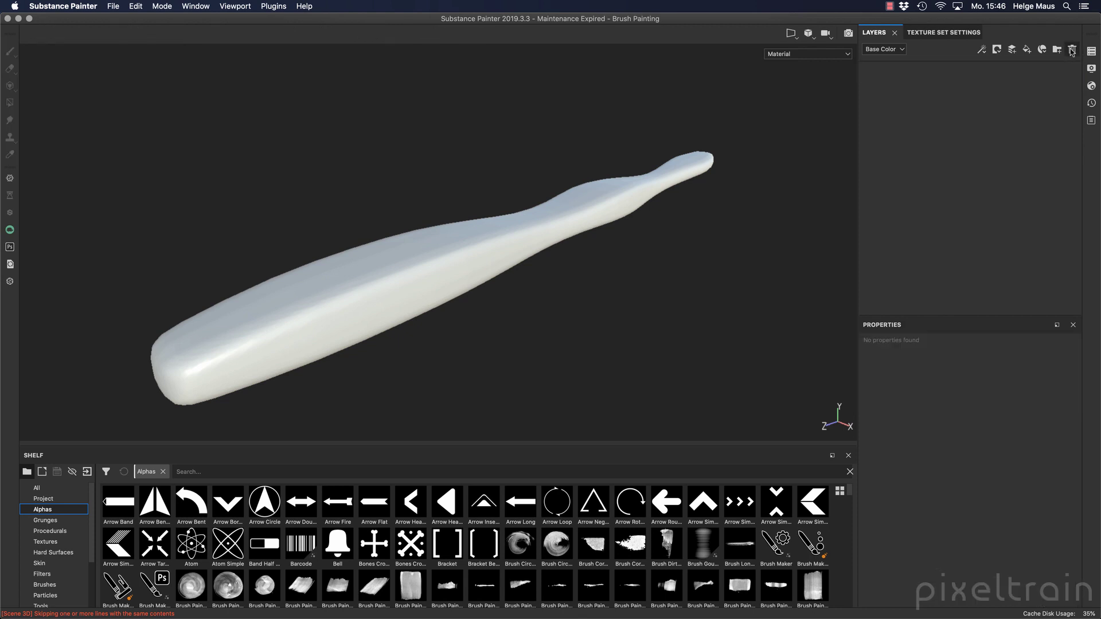
pyautogui.click(1027, 51)
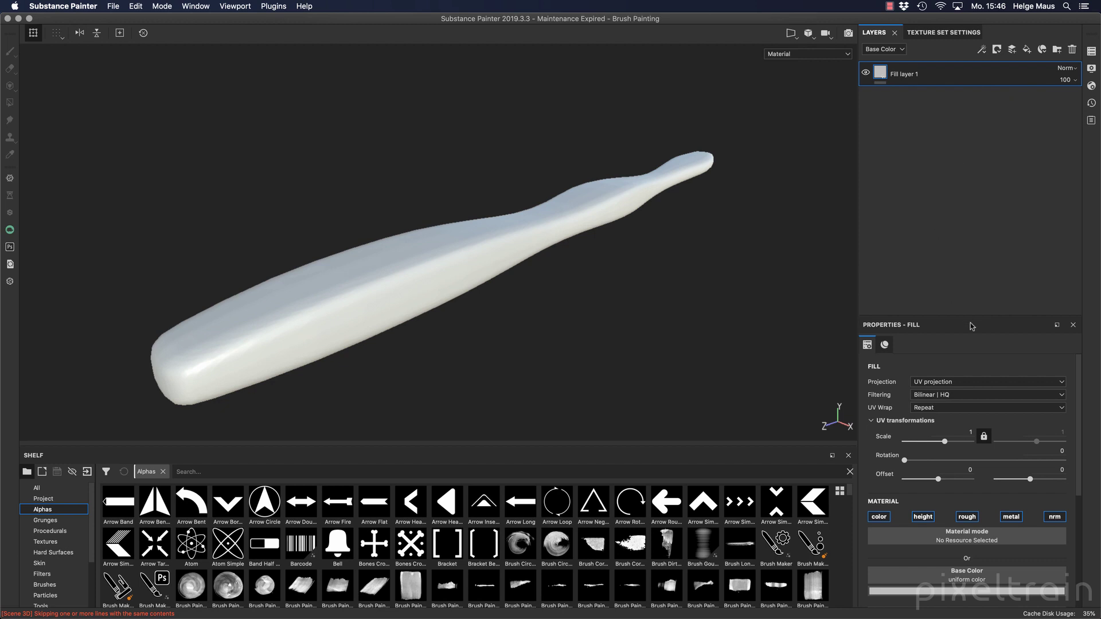
pyautogui.moveTo(977, 317); pyautogui.dragTo(1000, 123)
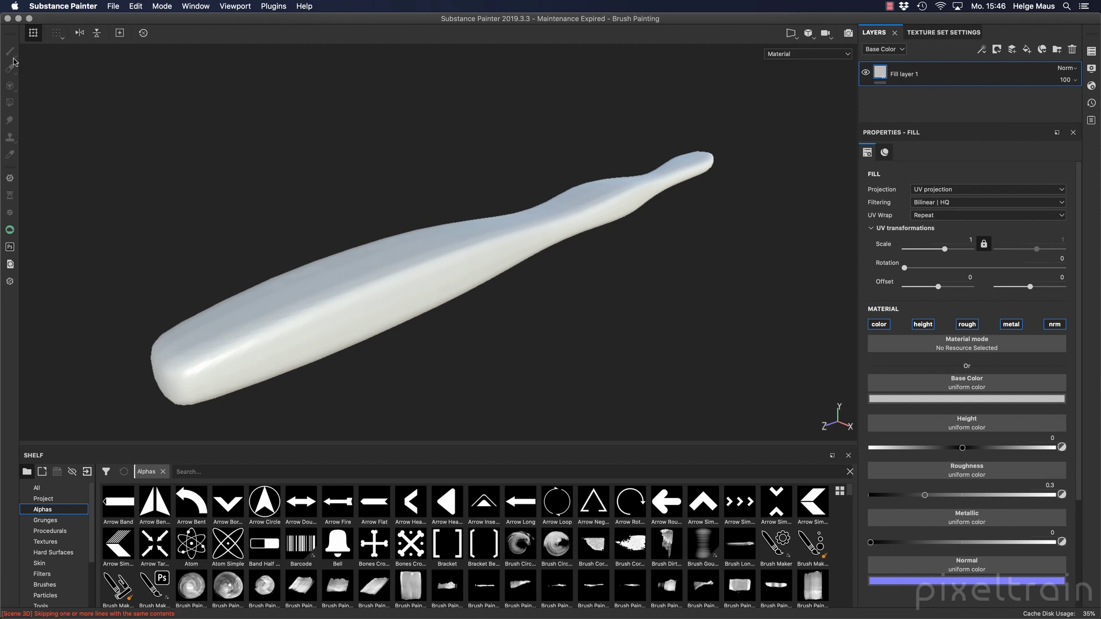
# Show the Materials category in the shelf.
pyautogui.click(383, 278)
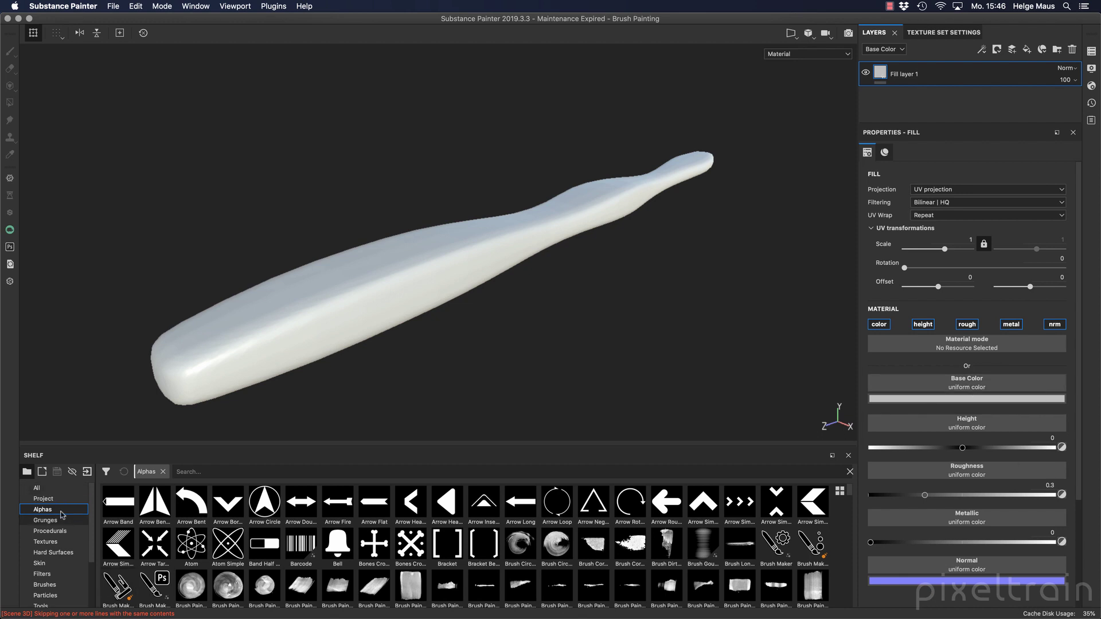
pyautogui.scroll(-3, 63, 576)
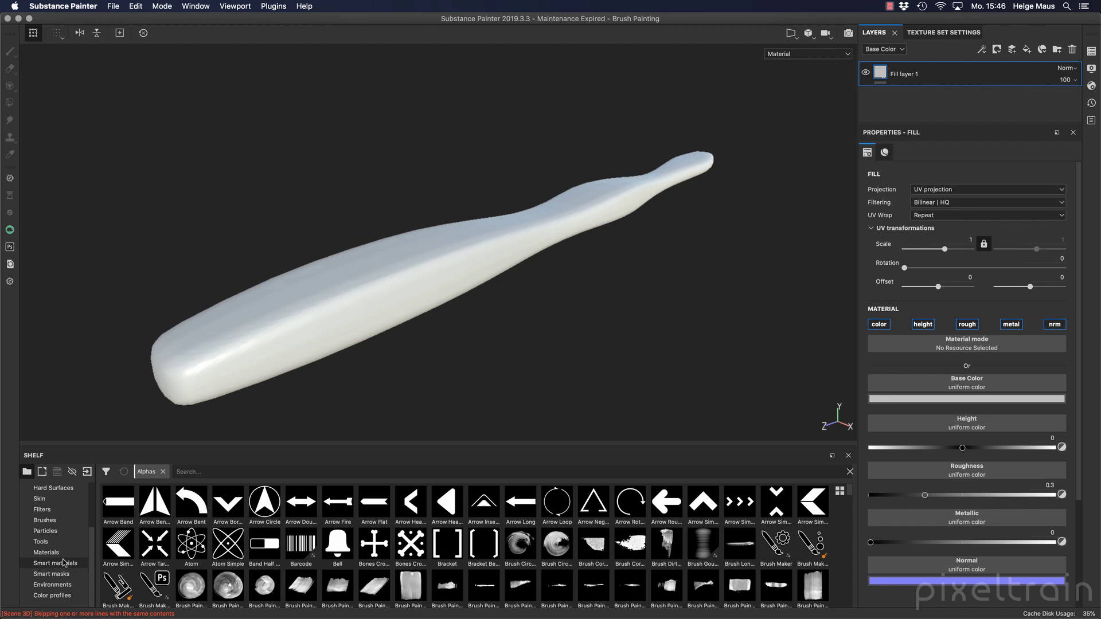
pyautogui.click(67, 554)
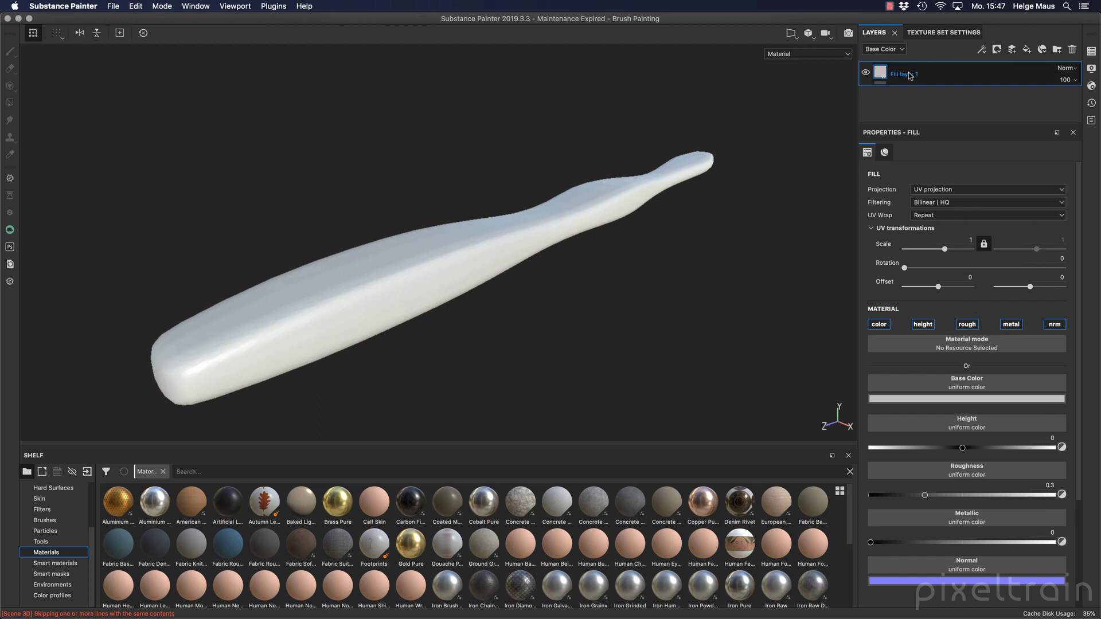
# Rename Fill layer 1 to 'BG'.
pyautogui.doubleClick(975, 77)
pyautogui.write('BG')
pyautogui.press('Return')
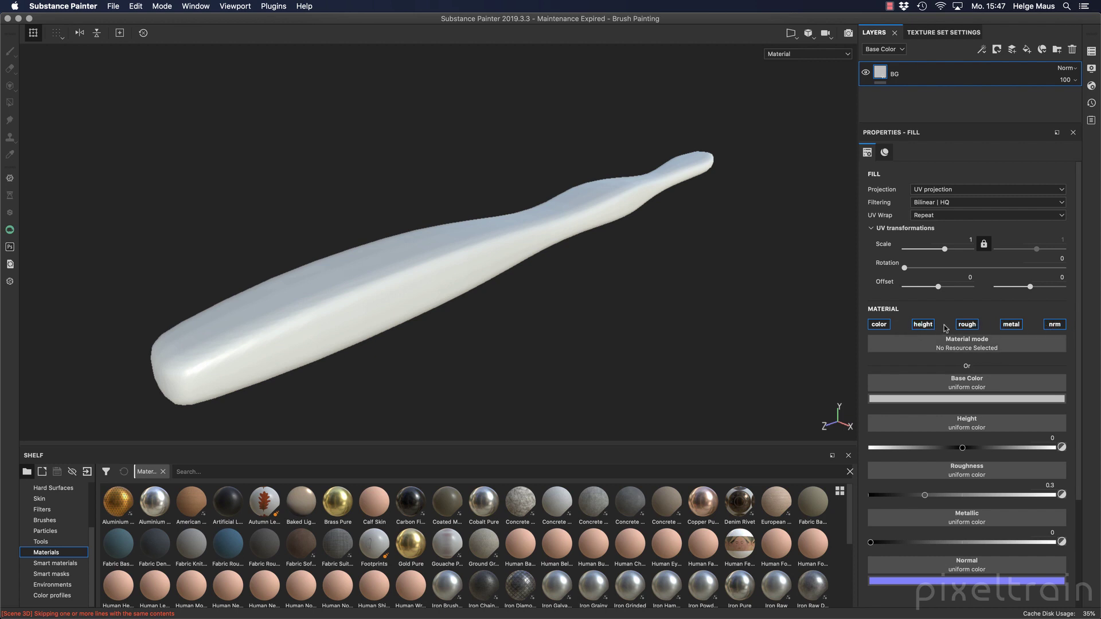
# Toggle the BG layer's height and roughness channels off and back on.
pyautogui.click(923, 324)
pyautogui.click(966, 324)
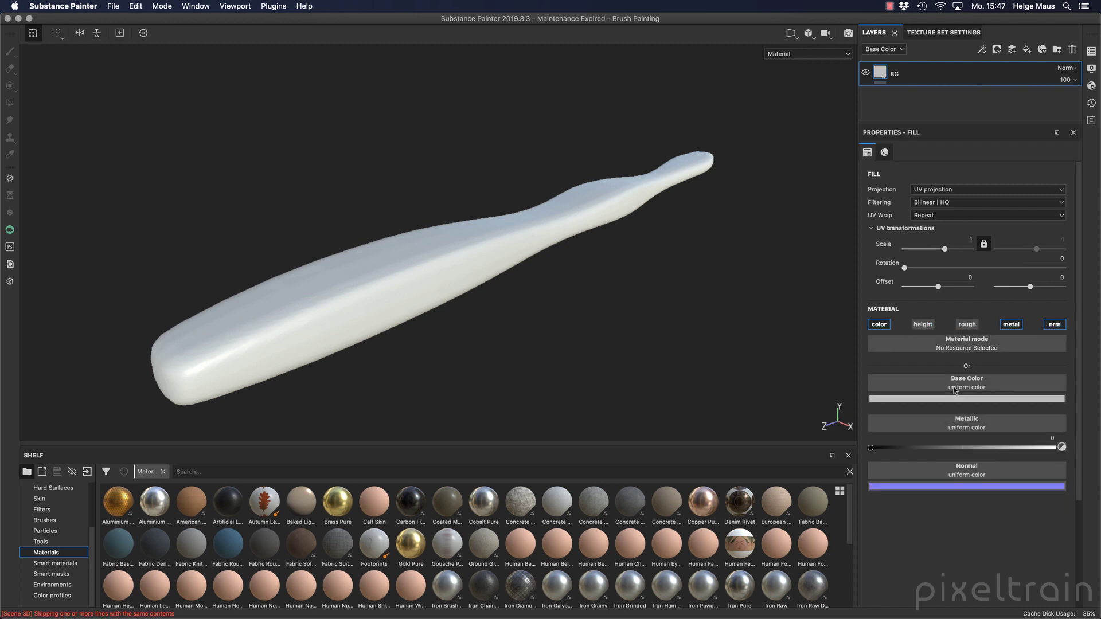
pyautogui.click(923, 324)
pyautogui.click(967, 324)
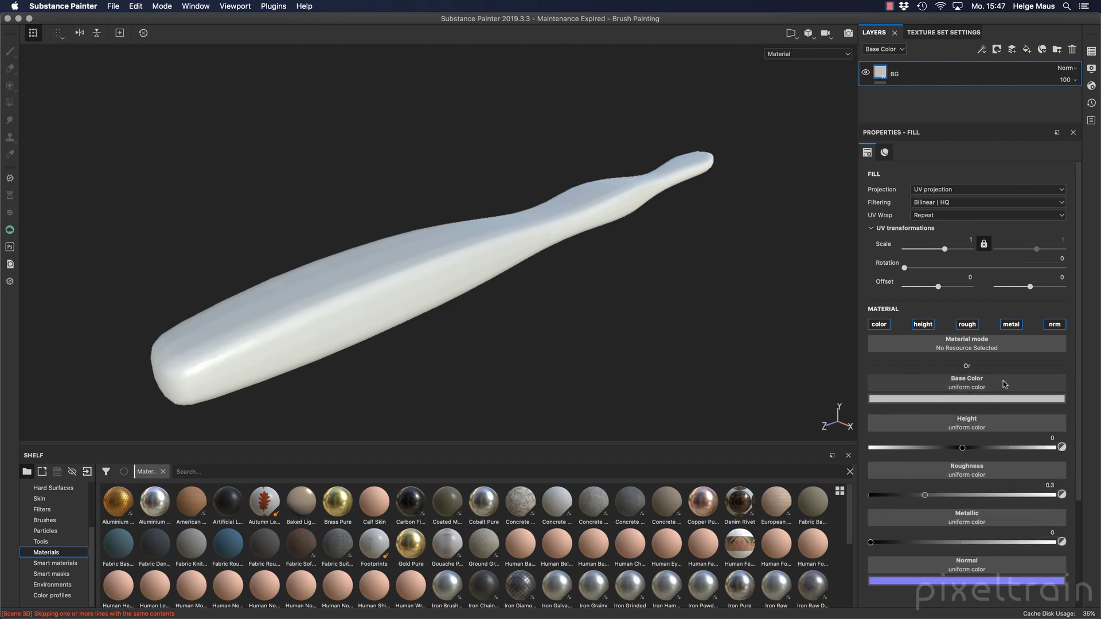
pyautogui.moveTo(1080, 354); pyautogui.dragTo(1087, 425)
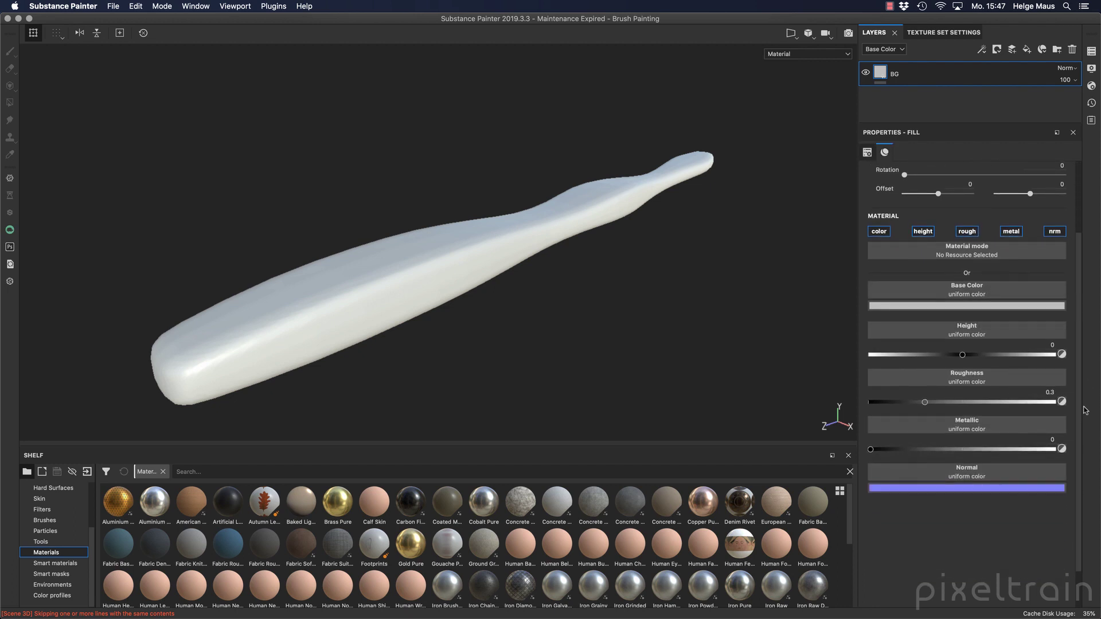
# Browse the fill's material and base colour resource lists without choosing anything.
pyautogui.click(979, 252)
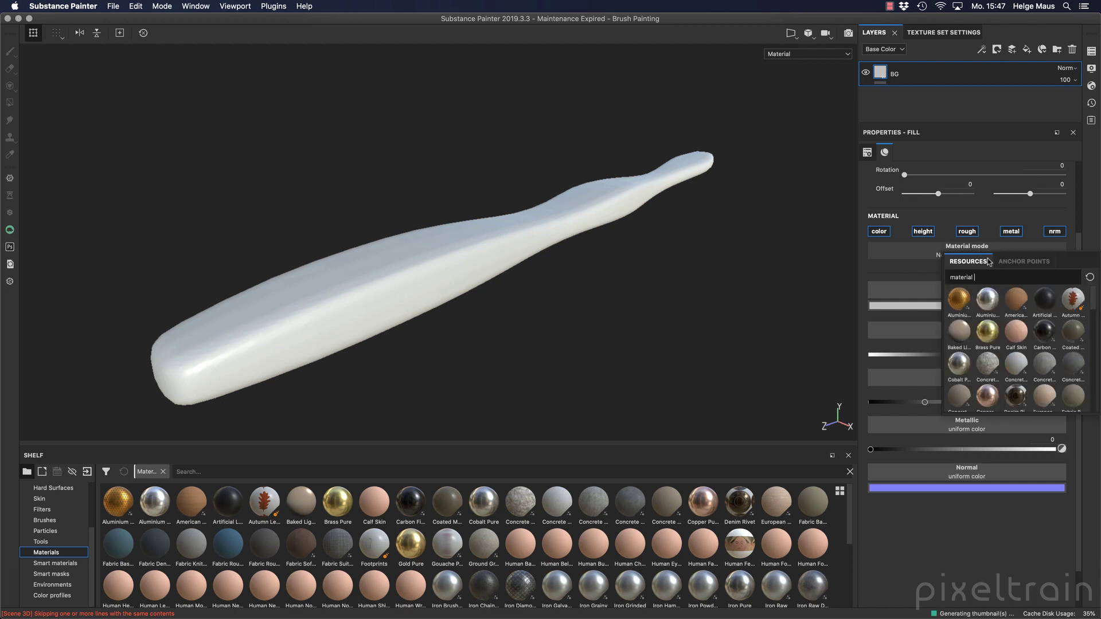
pyautogui.click(1090, 225)
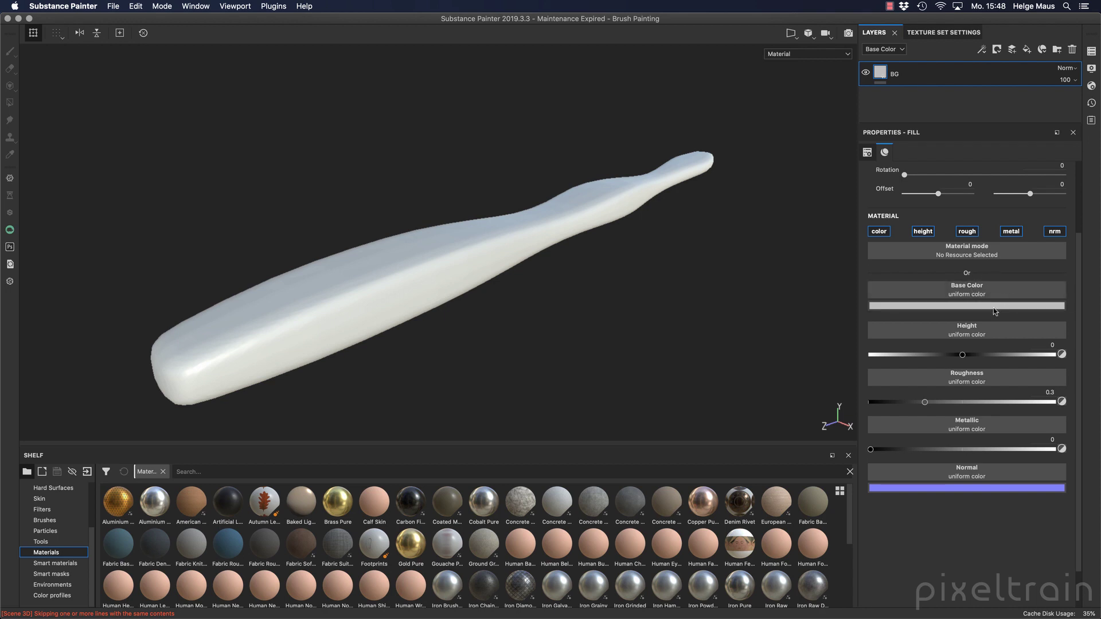
pyautogui.click(969, 291)
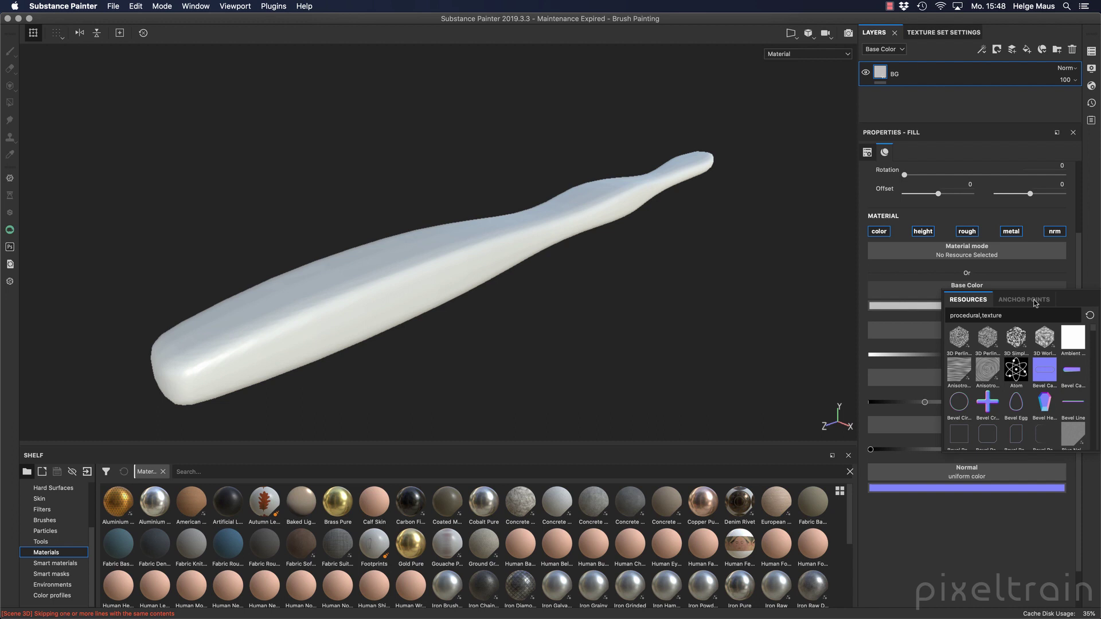
pyautogui.click(1034, 276)
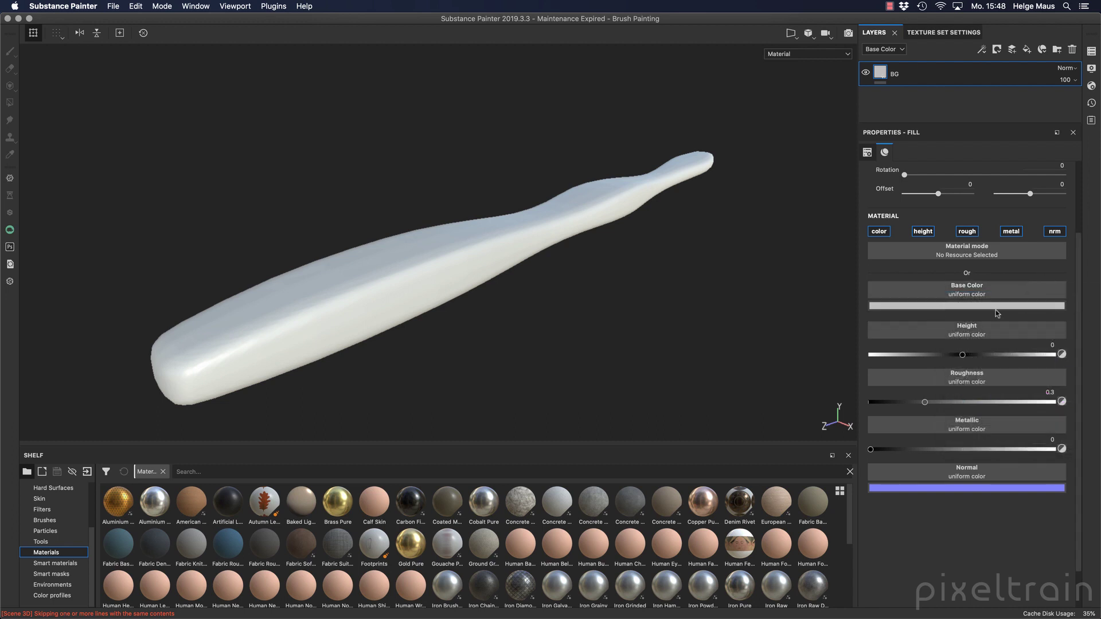
# Set the BG layer's base colour to a warm light beige in the colour picker.
pyautogui.click(926, 305)
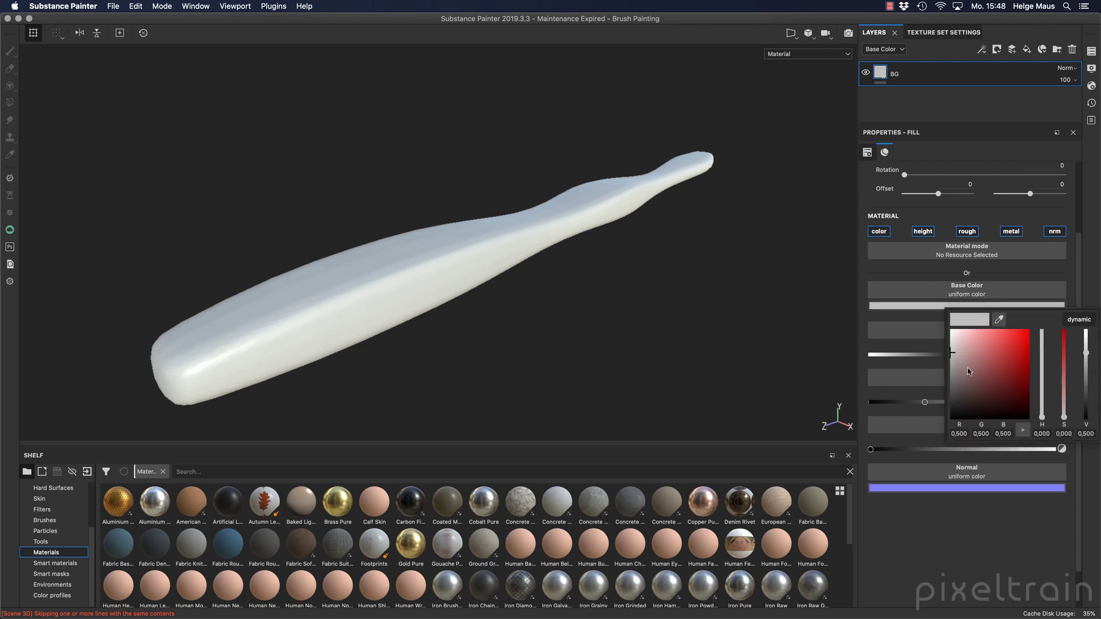
pyautogui.click(1003, 343)
pyautogui.moveTo(1041, 396); pyautogui.dragTo(1041, 412)
pyautogui.click(959, 348)
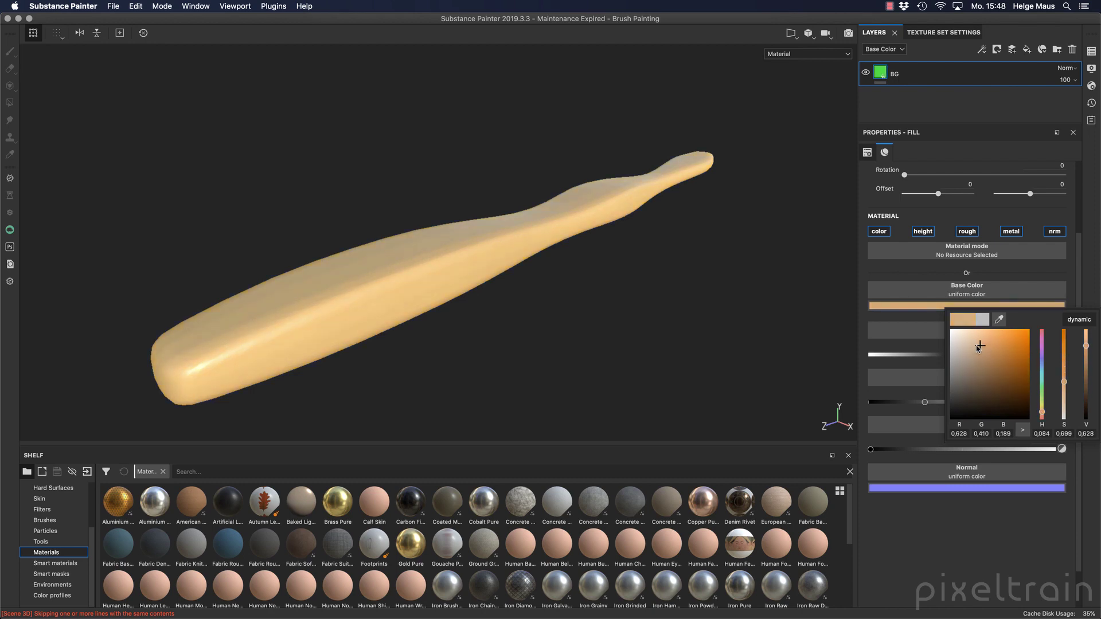
pyautogui.moveTo(959, 348); pyautogui.dragTo(974, 344)
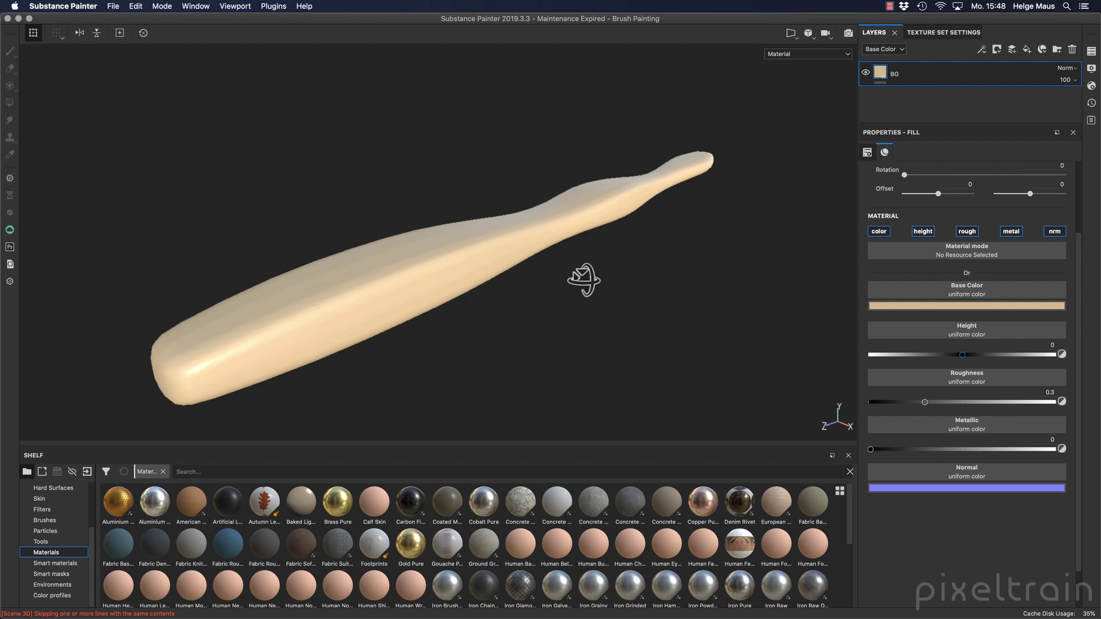
# Test the BG roughness from glossy up to fully matte 1 while inspecting the model.
pyautogui.moveTo(583, 281)
pyautogui.keyDown('alt'); pyautogui.mouseDown()
pyautogui.moveTo(761, 257)
pyautogui.moveTo(499, 283)
pyautogui.moveTo(504, 329)
pyautogui.moveTo(526, 275)
pyautogui.moveTo(585, 297)
pyautogui.moveTo(569, 290)
pyautogui.mouseUp(); pyautogui.keyUp('alt')
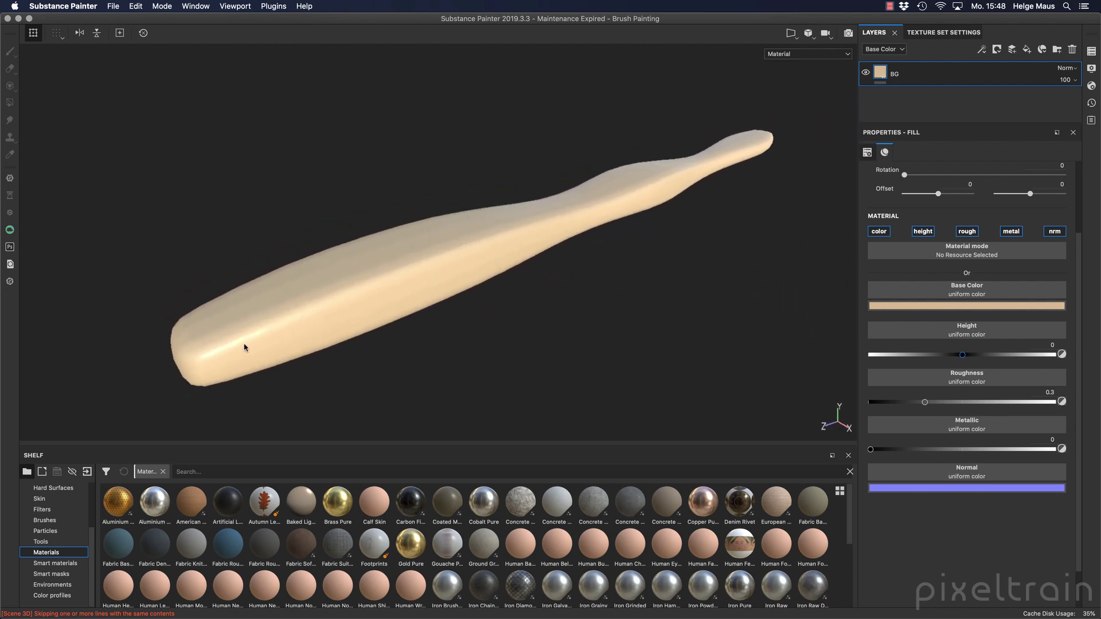
pyautogui.keyDown('alt'); pyautogui.moveTo(445, 298); pyautogui.dragTo(511, 279); pyautogui.keyUp('alt')
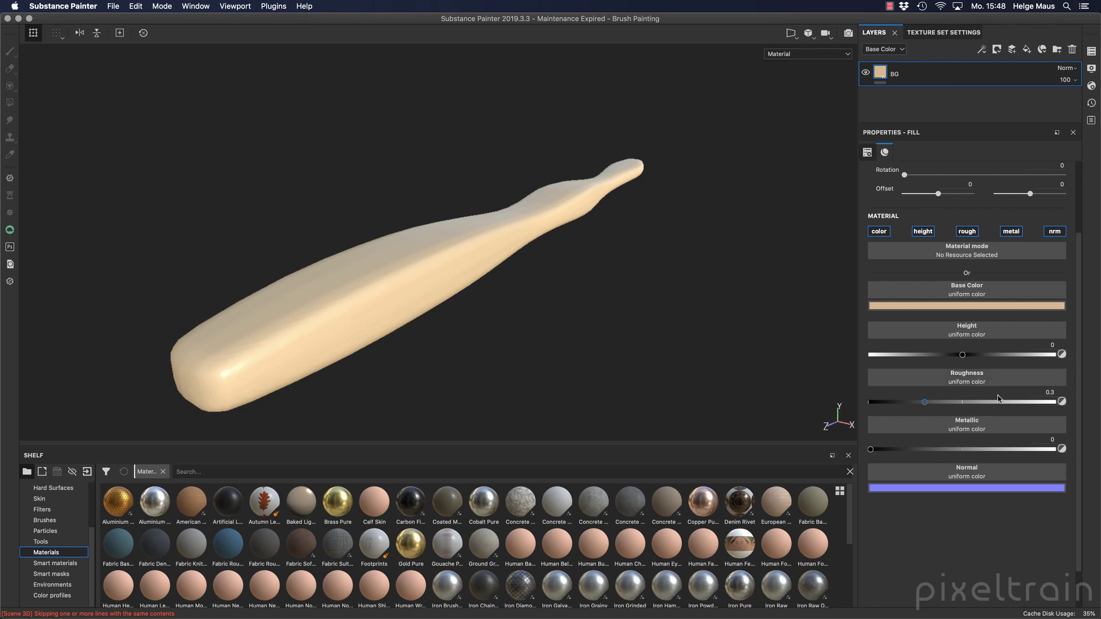
pyautogui.moveTo(900, 401); pyautogui.dragTo(854, 405)
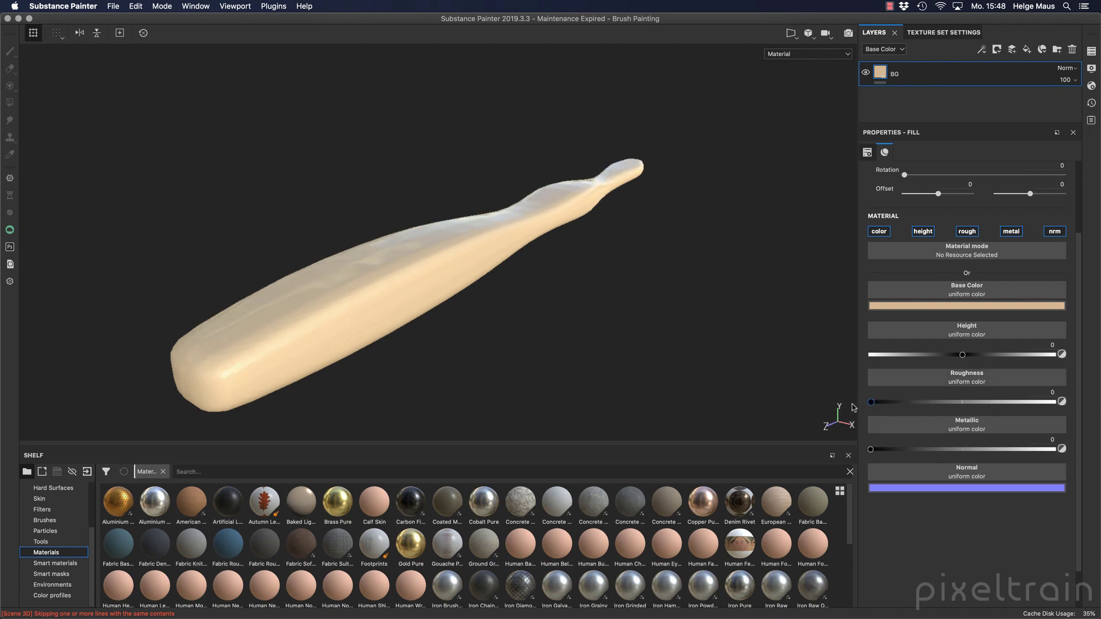
pyautogui.keyDown('alt'); pyautogui.moveTo(514, 240); pyautogui.dragTo(574, 246); pyautogui.keyUp('alt')
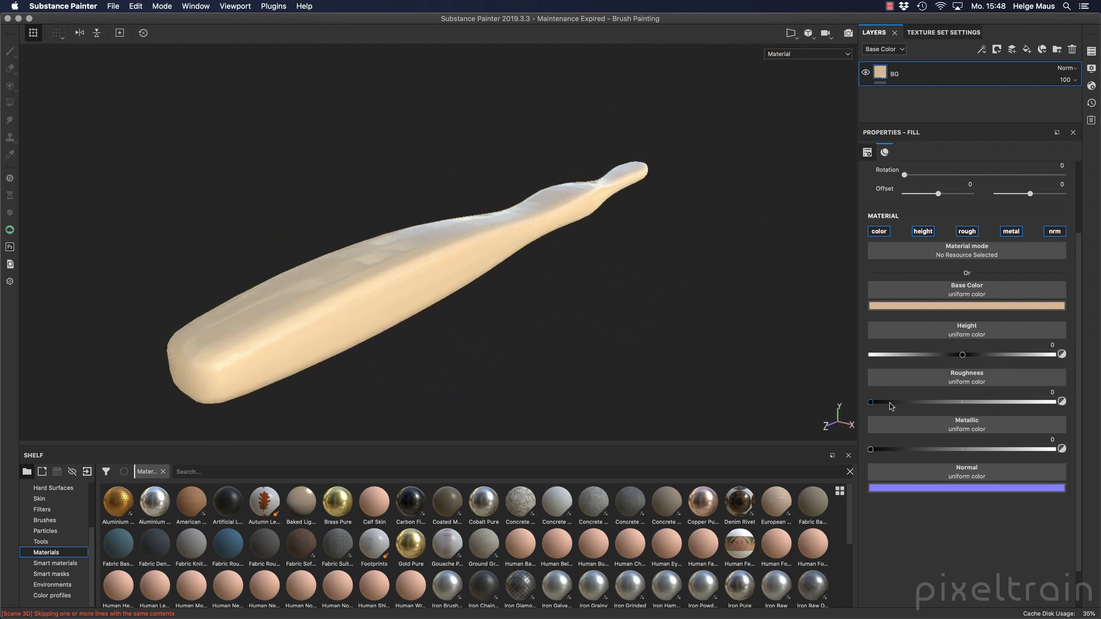
pyautogui.moveTo(888, 402); pyautogui.dragTo(1093, 411)
pyautogui.moveTo(575, 273)
pyautogui.keyDown('alt'); pyautogui.mouseDown()
pyautogui.moveTo(602, 265)
pyautogui.moveTo(449, 275)
pyautogui.moveTo(668, 167)
pyautogui.moveTo(743, 199)
pyautogui.moveTo(565, 285)
pyautogui.mouseUp(); pyautogui.keyUp('alt')
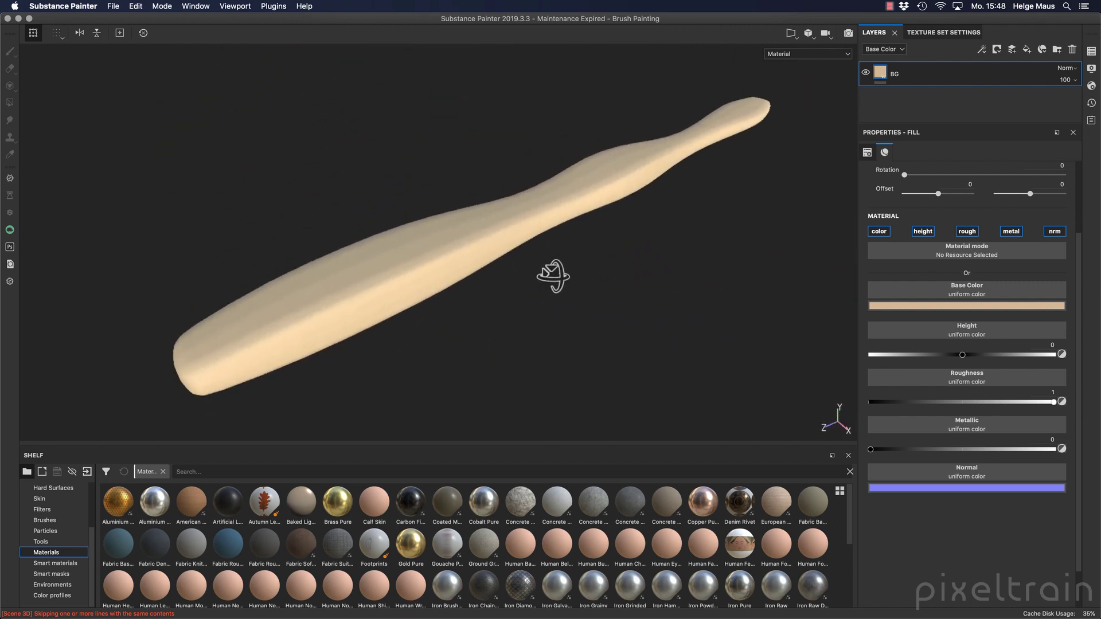
pyautogui.keyDown('alt'); pyautogui.moveTo(553, 276); pyautogui.dragTo(610, 235, button='right'); pyautogui.keyUp('alt')
pyautogui.keyDown('alt'); pyautogui.moveTo(610, 236); pyautogui.dragTo(576, 213); pyautogui.keyUp('alt')
# Try BG roughness values of about 0.24, 0.26 and 0.47 and inspect the shading.
pyautogui.moveTo(1053, 402); pyautogui.dragTo(917, 402)
pyautogui.keyDown('alt'); pyautogui.moveTo(677, 349); pyautogui.dragTo(659, 275); pyautogui.keyUp('alt')
pyautogui.moveTo(917, 402); pyautogui.dragTo(861, 406)
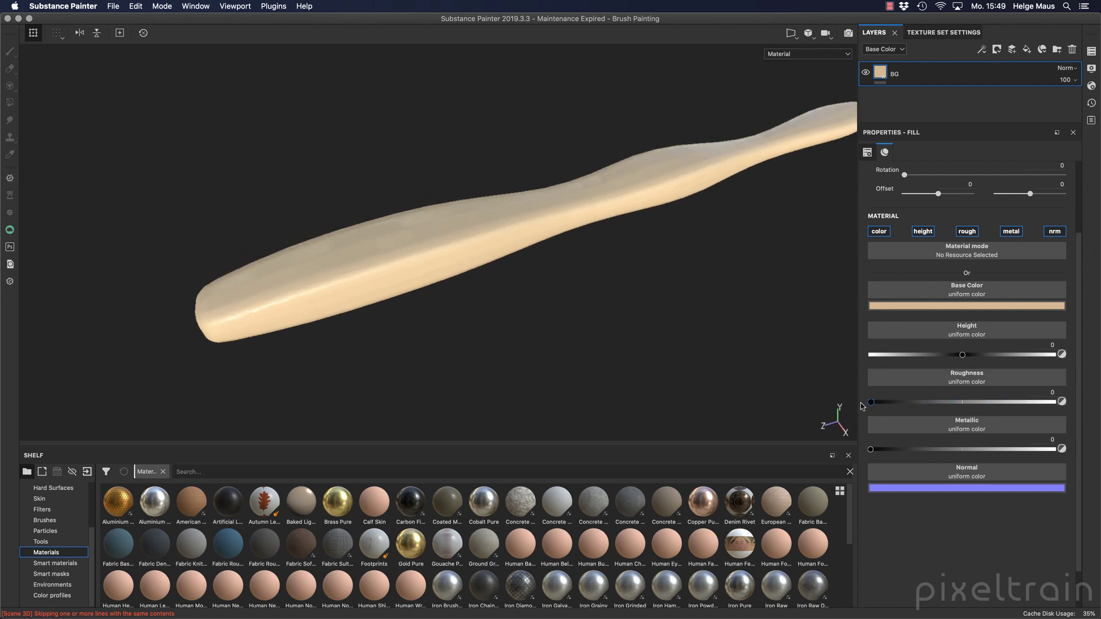
pyautogui.keyDown('alt'); pyautogui.moveTo(535, 292); pyautogui.dragTo(603, 241); pyautogui.keyUp('alt')
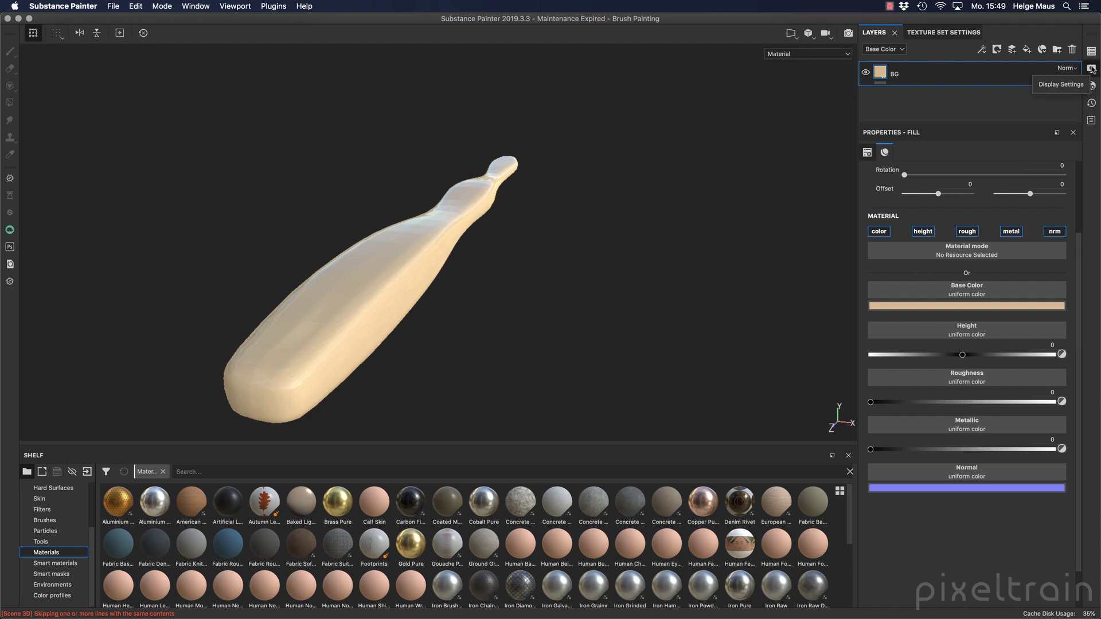
# Open Display Settings at the Environment settings section.
pyautogui.click(1091, 68)
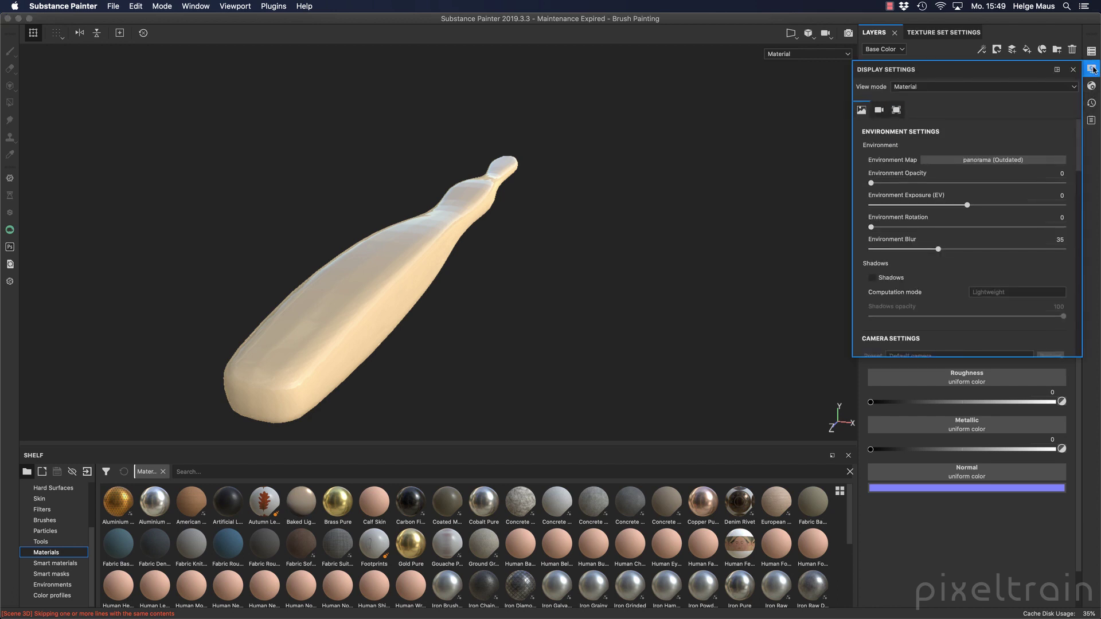
pyautogui.click(878, 111)
pyautogui.click(897, 110)
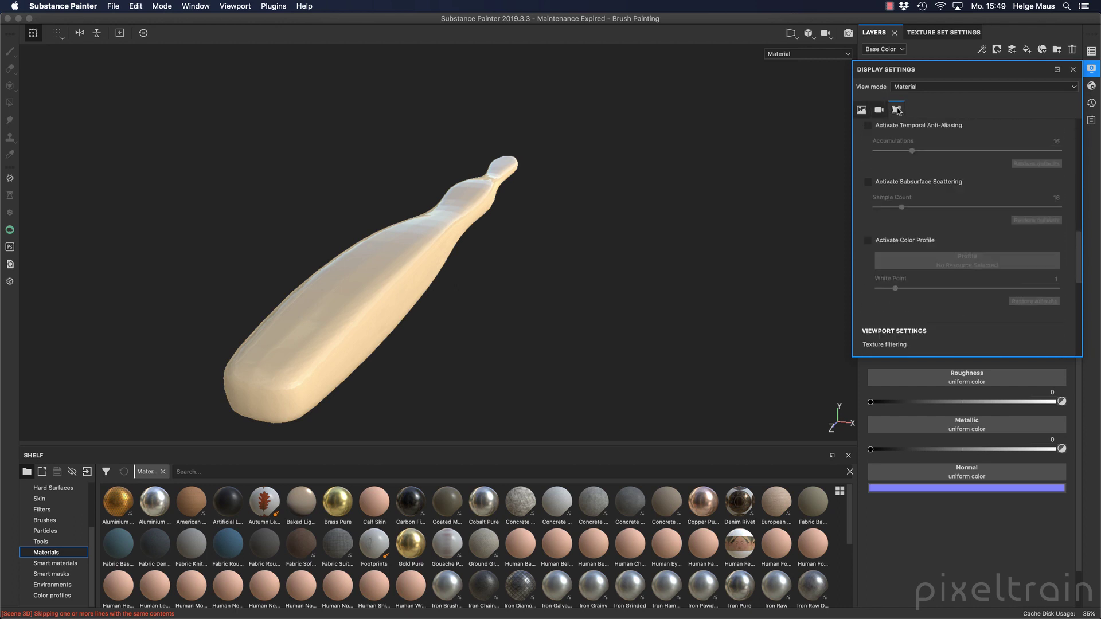
pyautogui.click(861, 110)
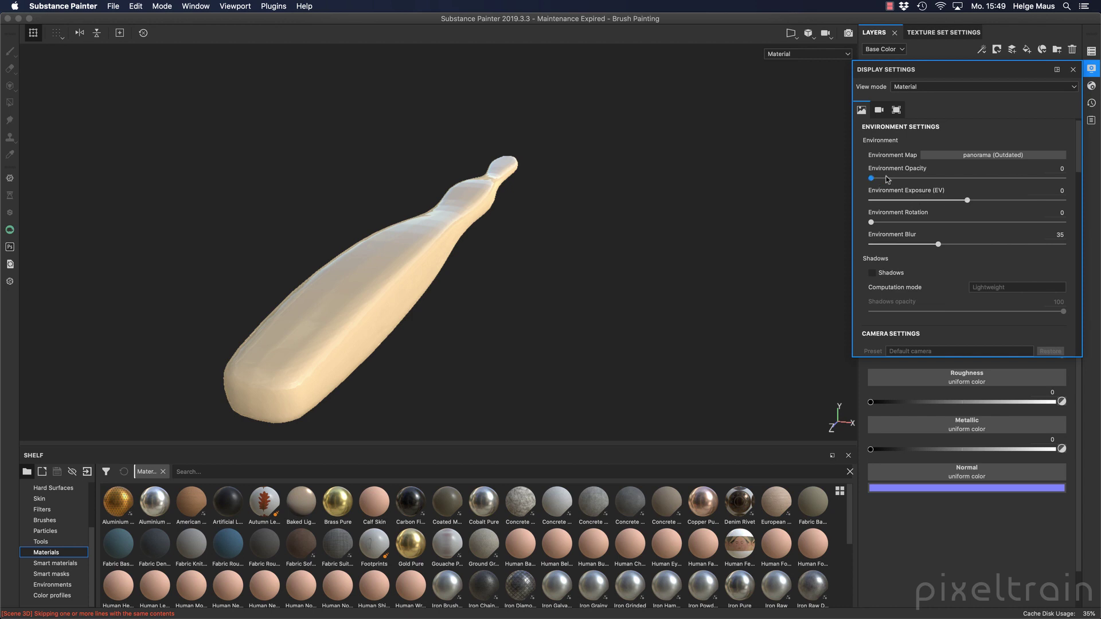
# Set Environment Opacity to 100 and Environment Blur to 0.
pyautogui.moveTo(871, 179); pyautogui.dragTo(1081, 187)
pyautogui.keyDown('alt'); pyautogui.moveTo(652, 239); pyautogui.dragTo(484, 204); pyautogui.keyUp('alt')
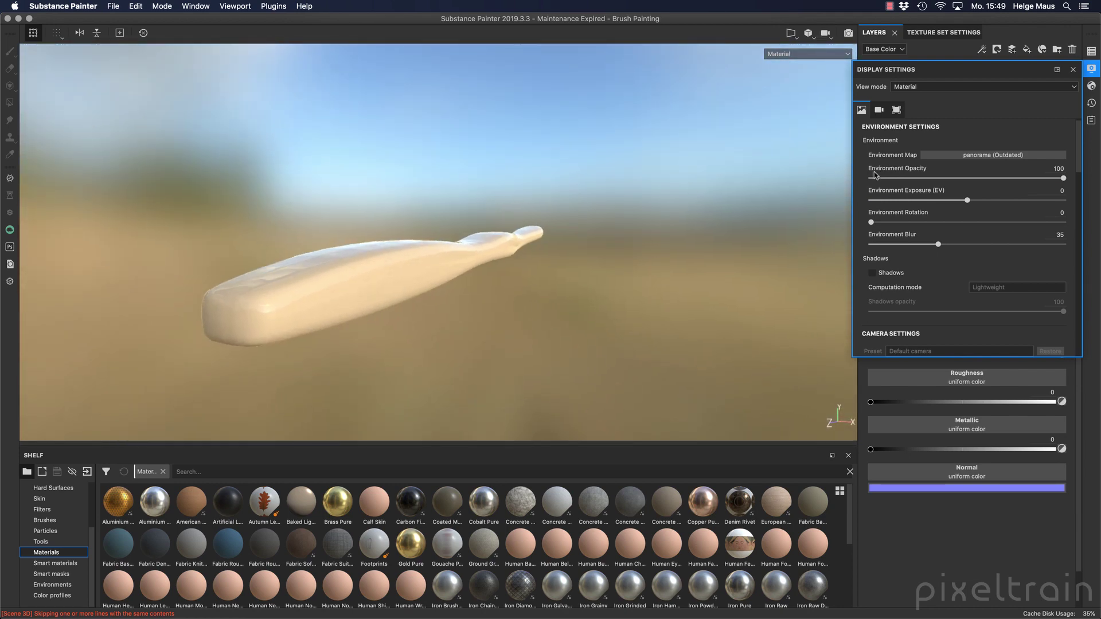
pyautogui.moveTo(939, 248); pyautogui.dragTo(857, 245)
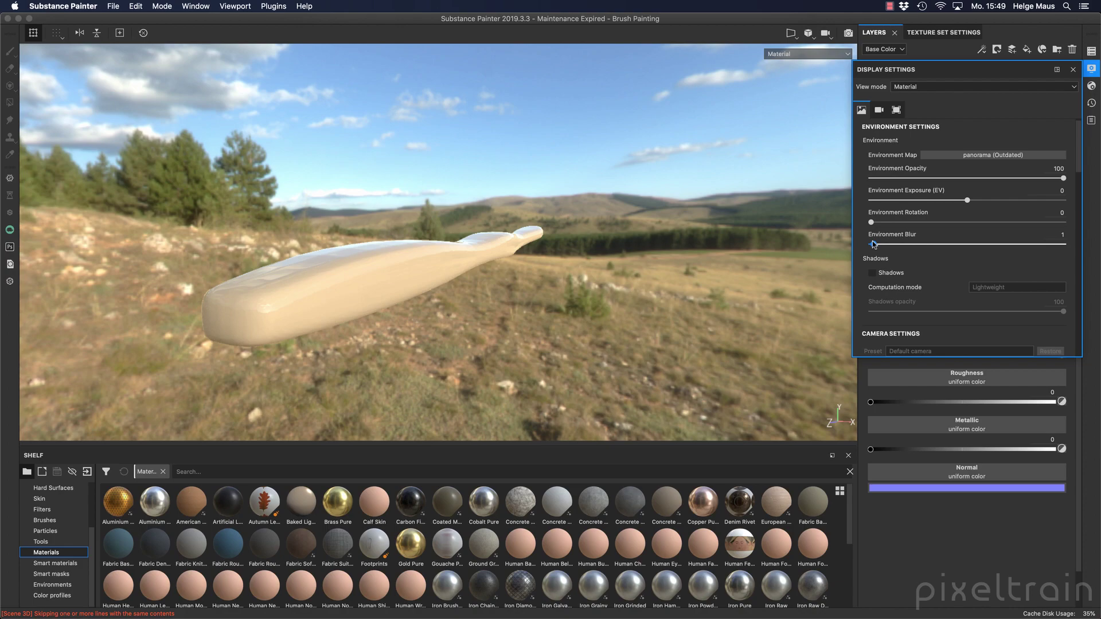
pyautogui.keyDown('alt'); pyautogui.moveTo(680, 225); pyautogui.dragTo(558, 209); pyautogui.keyUp('alt')
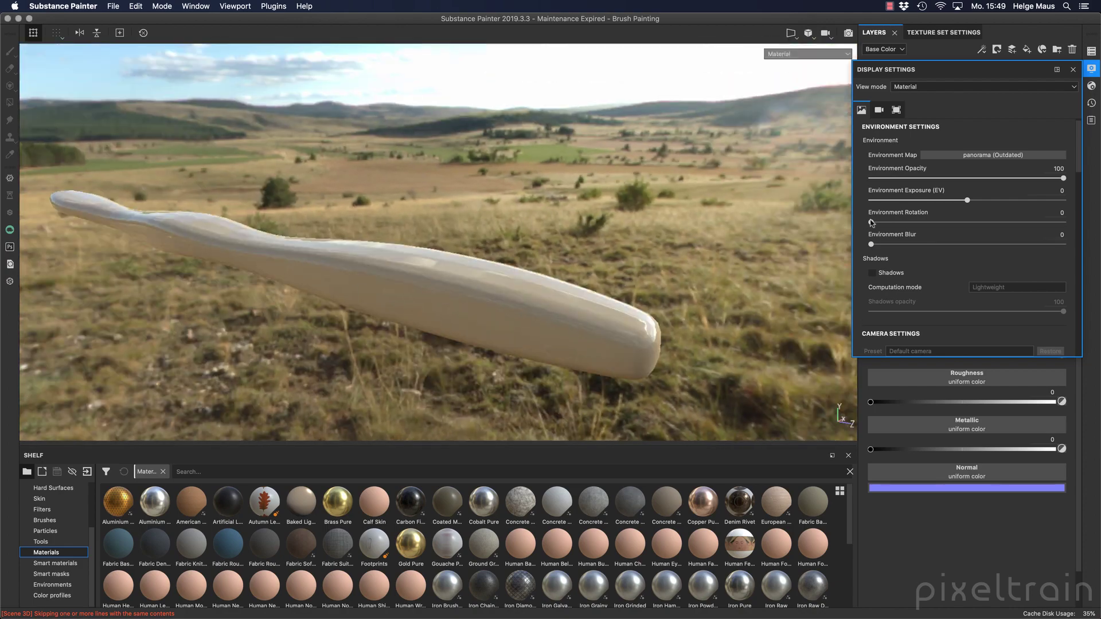
pyautogui.keyDown('alt'); pyautogui.moveTo(631, 206); pyautogui.dragTo(546, 219); pyautogui.keyUp('alt')
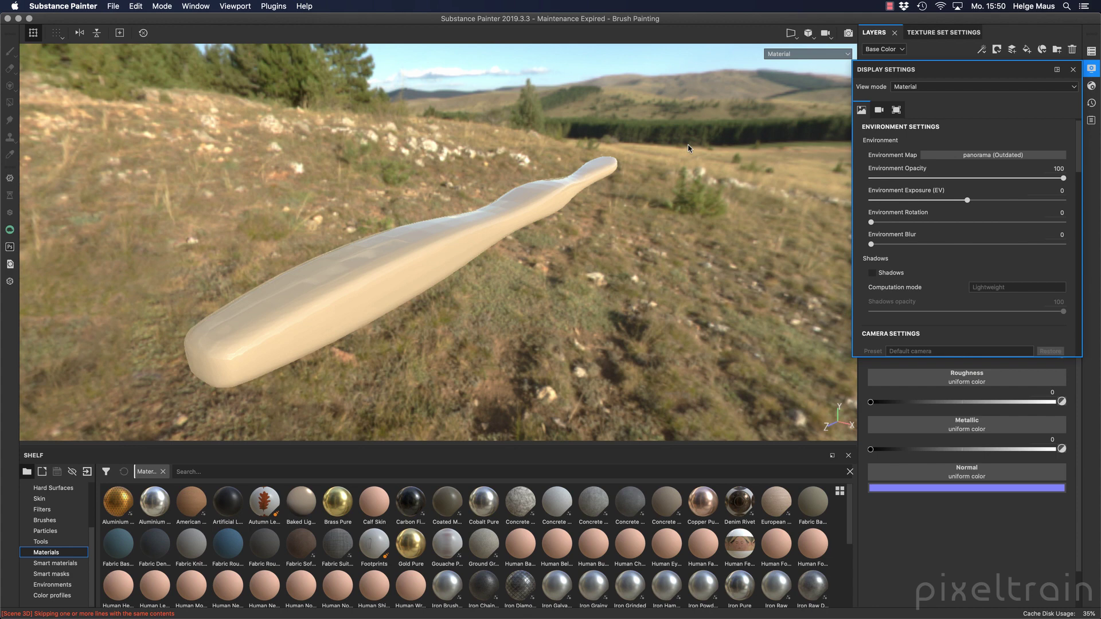
# Replace the environment map with Studio 05 from the Environments shelf.
pyautogui.click(993, 156)
pyautogui.click(57, 586)
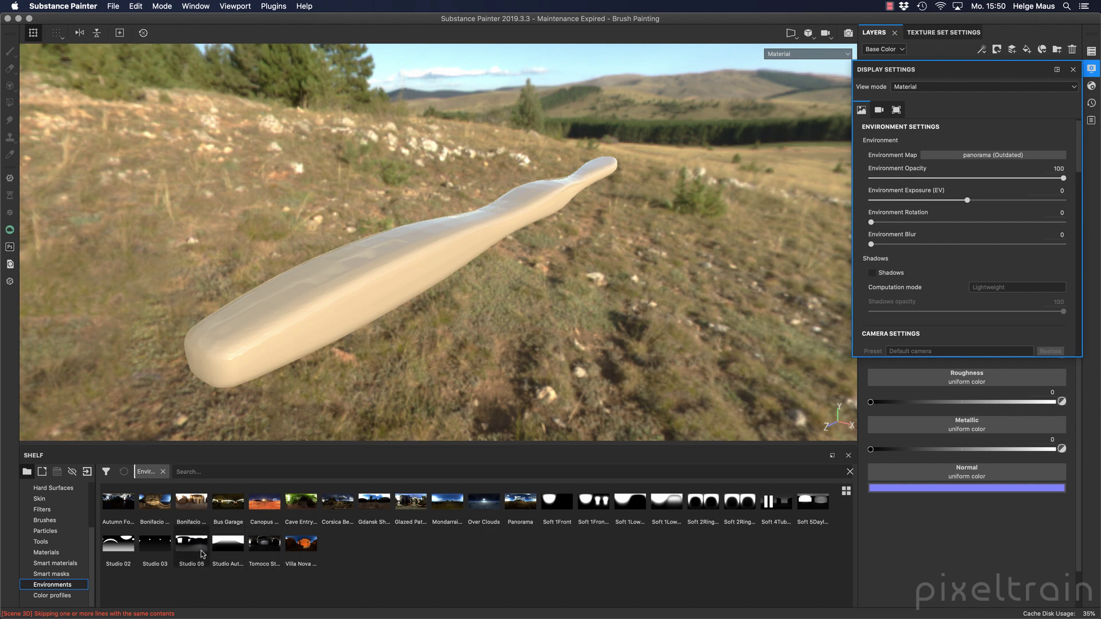
pyautogui.moveTo(204, 552); pyautogui.dragTo(732, 179)
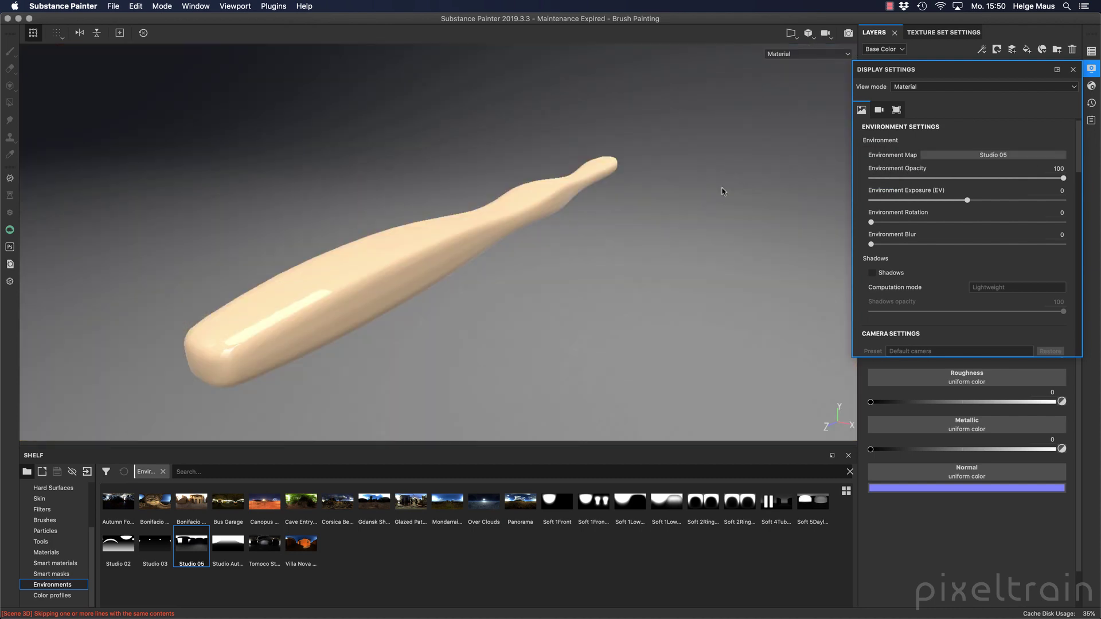
pyautogui.keyDown('alt'); pyautogui.moveTo(723, 191); pyautogui.dragTo(497, 292); pyautogui.keyUp('alt')
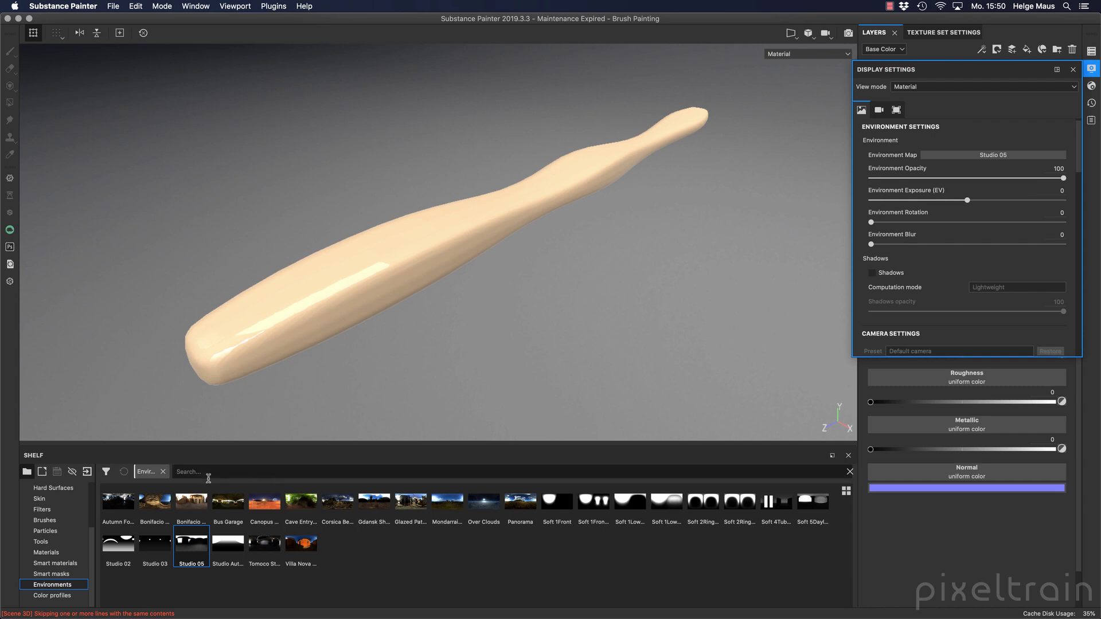
# Switch to the Bus Garage environment with rotation 221, blur 32 and opacity 2.
pyautogui.moveTo(228, 502); pyautogui.dragTo(678, 314)
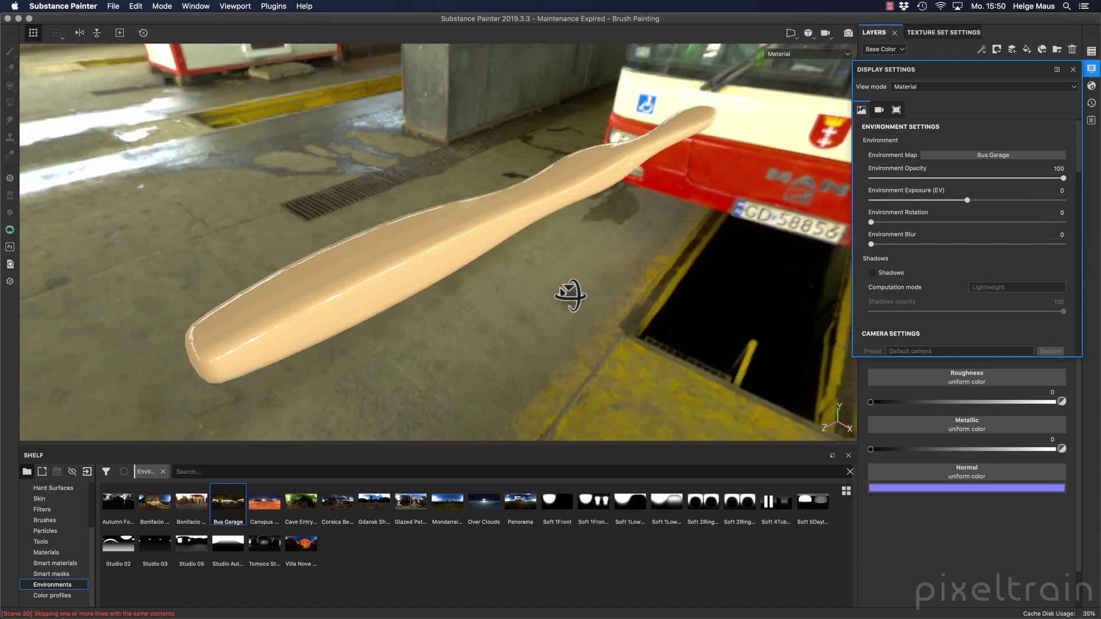
pyautogui.keyDown('alt'); pyautogui.moveTo(570, 296); pyautogui.dragTo(601, 268); pyautogui.keyUp('alt')
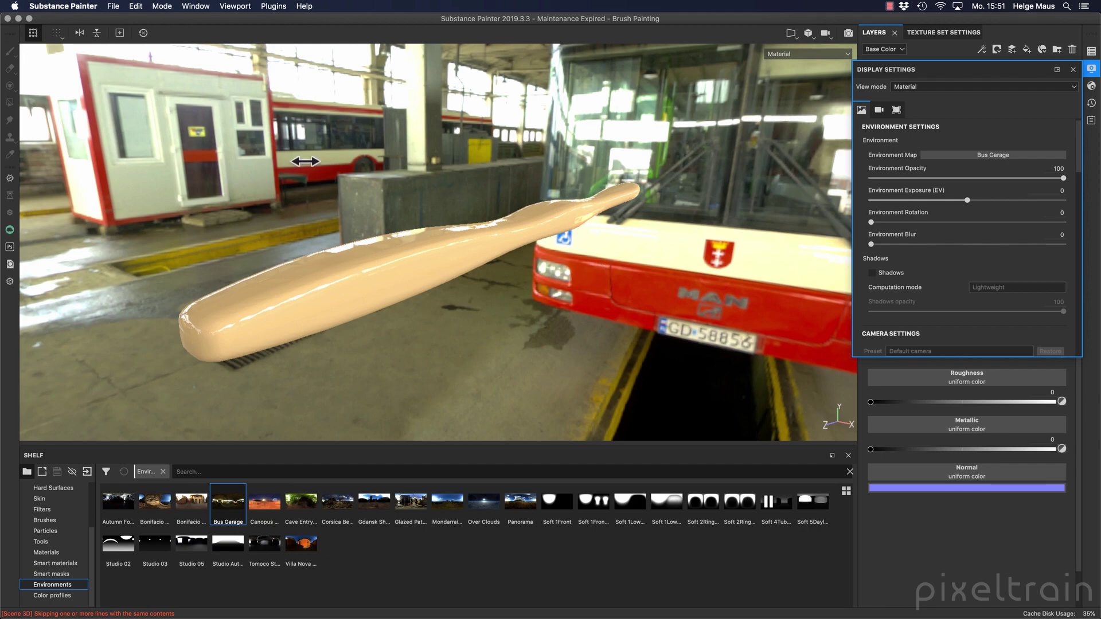
pyautogui.keyDown('shift'); pyautogui.moveTo(305, 161); pyautogui.dragTo(369, 176, button='right'); pyautogui.keyUp('shift')
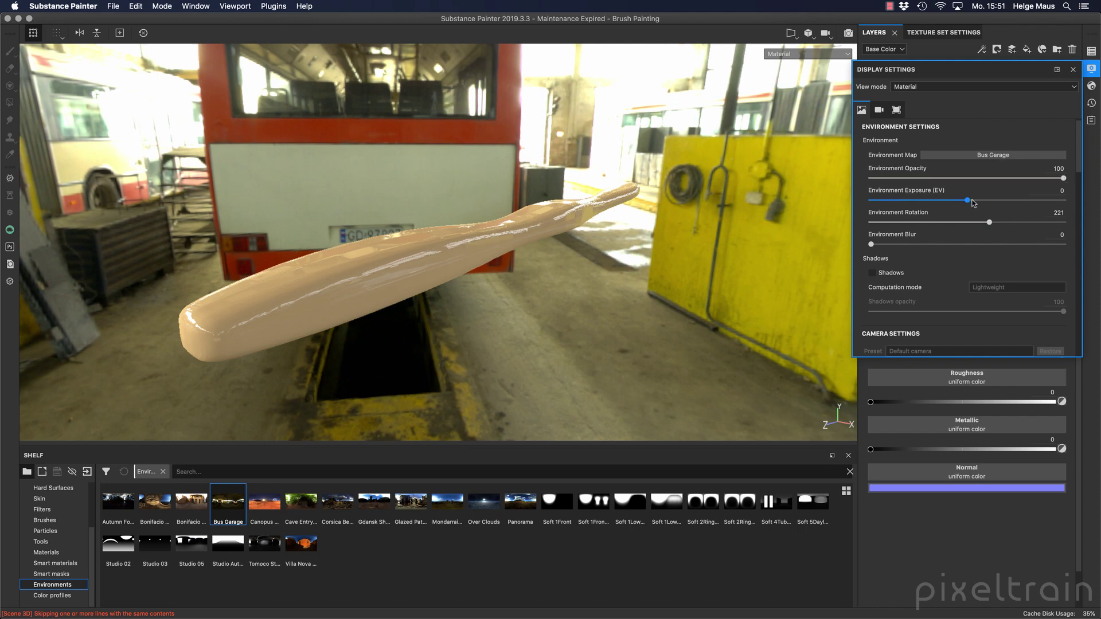
pyautogui.moveTo(878, 245); pyautogui.dragTo(932, 251)
pyautogui.moveTo(1062, 179); pyautogui.dragTo(875, 183)
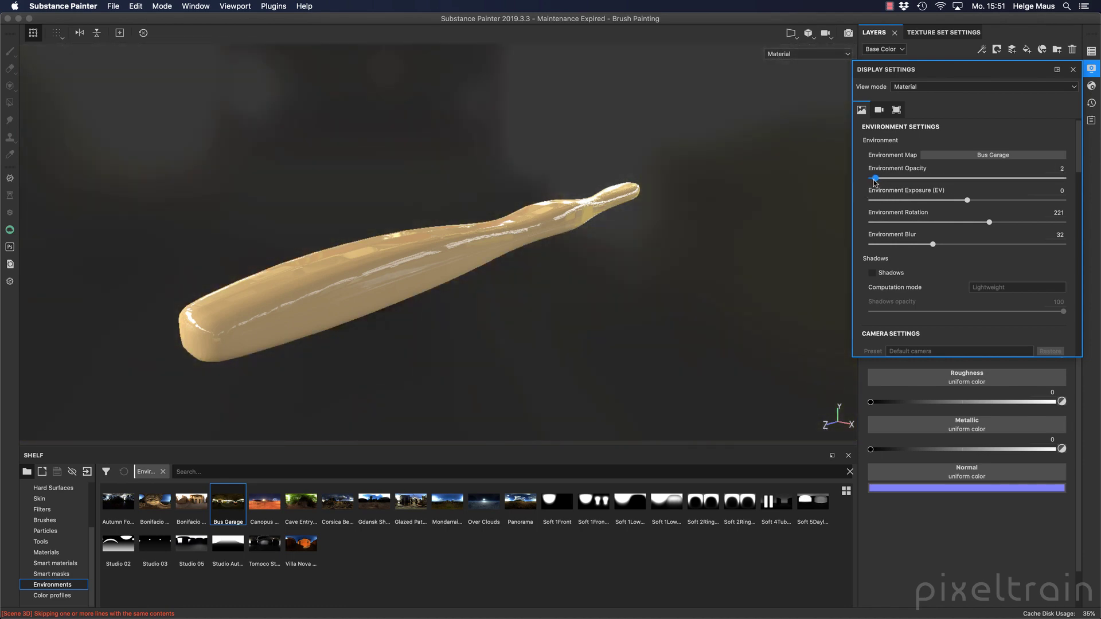
# Raise Environment Blur to 87 and switch back to Studio 05, rotated to 108.
pyautogui.moveTo(933, 244); pyautogui.dragTo(1037, 245)
pyautogui.keyDown('alt'); pyautogui.moveTo(832, 261); pyautogui.dragTo(631, 285); pyautogui.keyUp('alt')
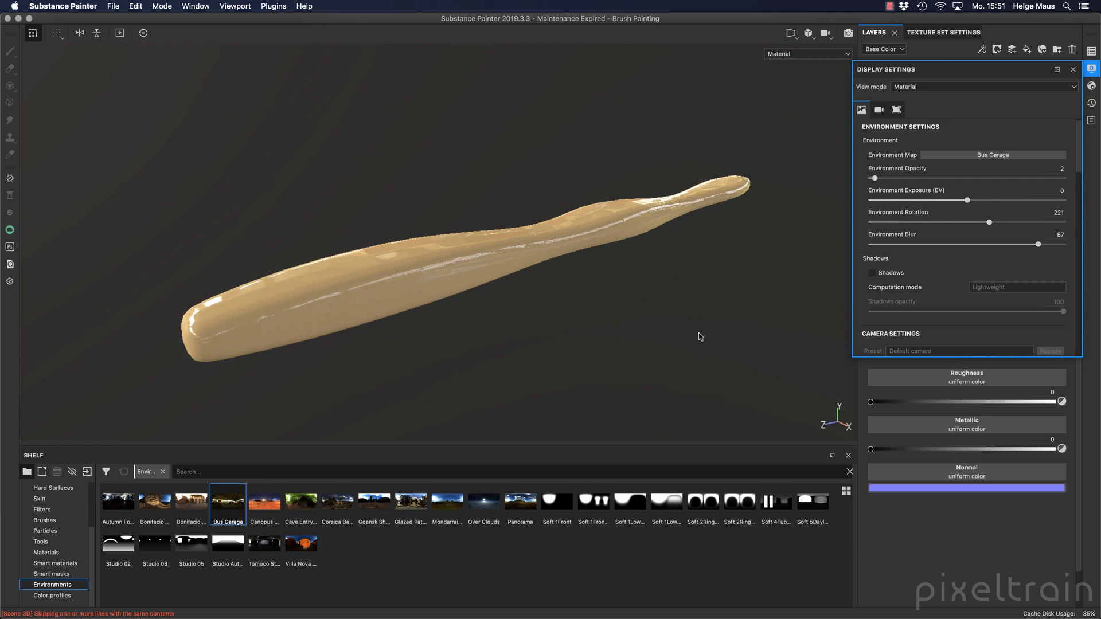
pyautogui.moveTo(191, 545); pyautogui.dragTo(638, 352)
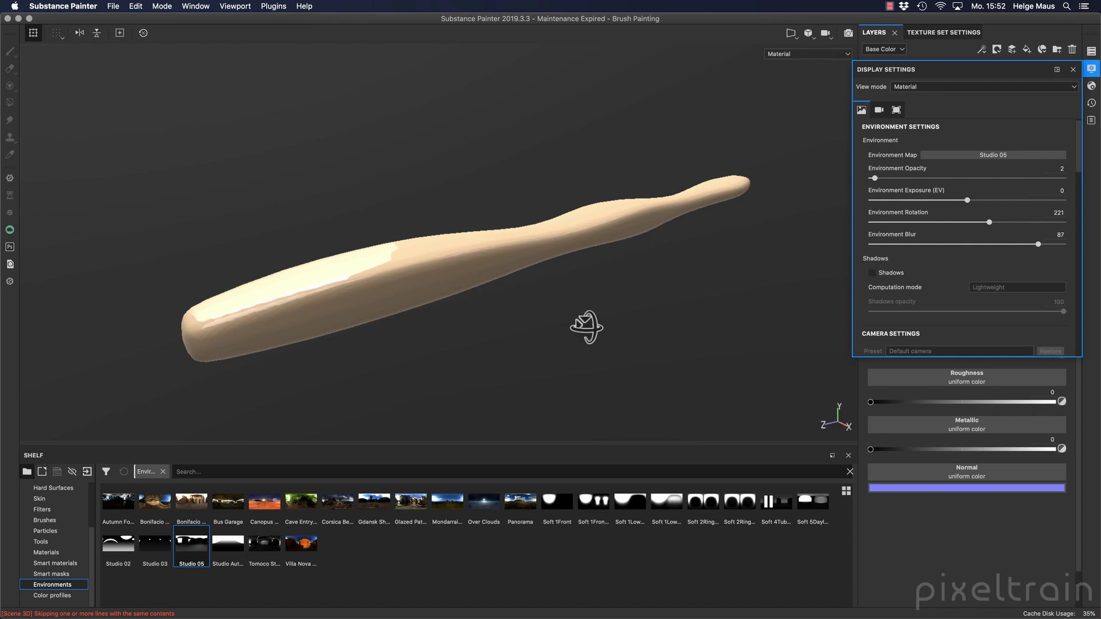
pyautogui.keyDown('shift'); pyautogui.moveTo(585, 327); pyautogui.dragTo(445, 179, button='right'); pyautogui.keyUp('shift')
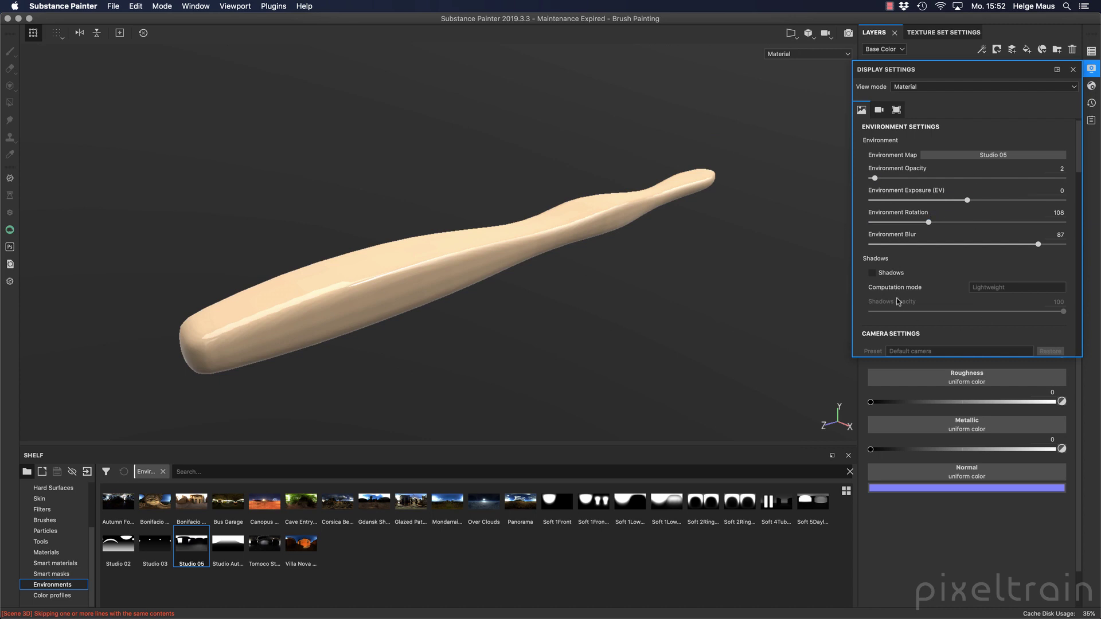
# Turn on shadows and close the Display Settings panel.
pyautogui.click(892, 275)
pyautogui.scroll(-3, 891, 278)
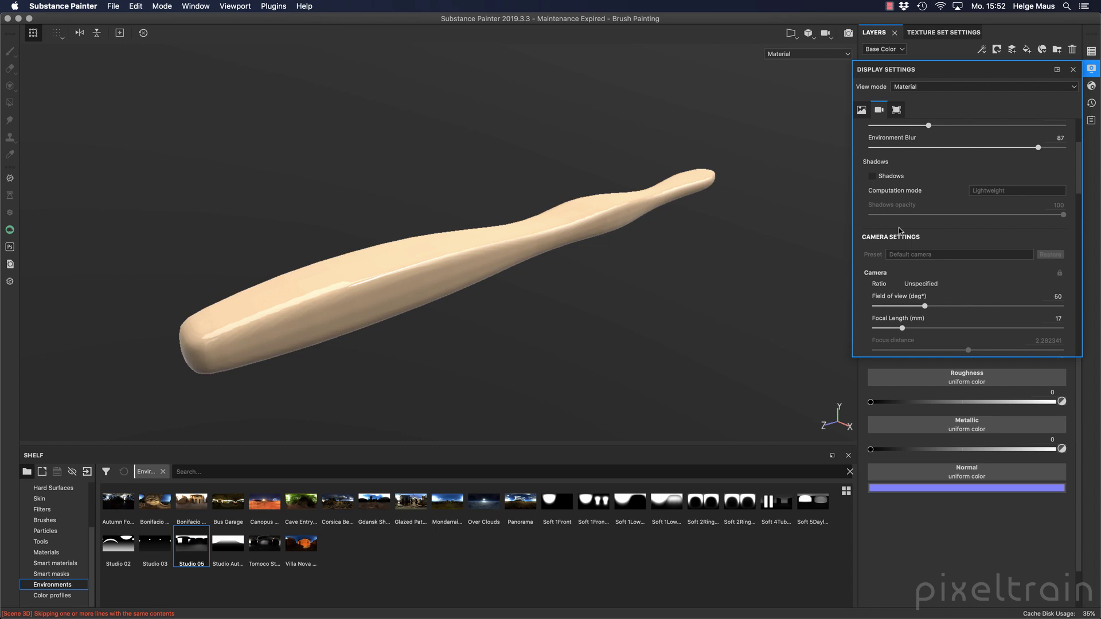
pyautogui.scroll(3, 899, 230)
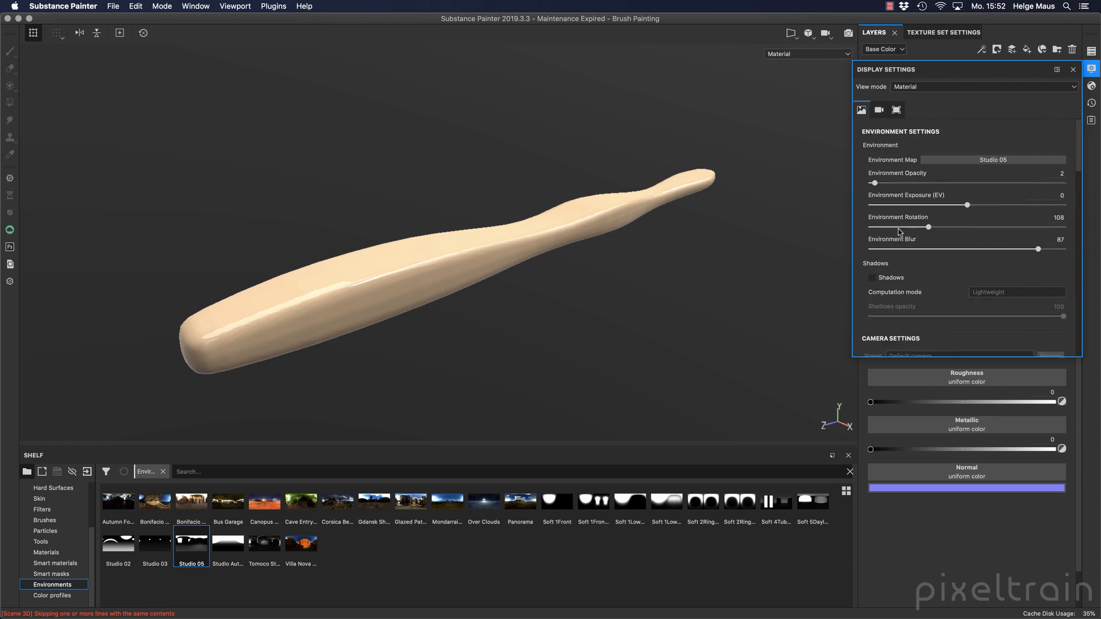
pyautogui.click(1090, 72)
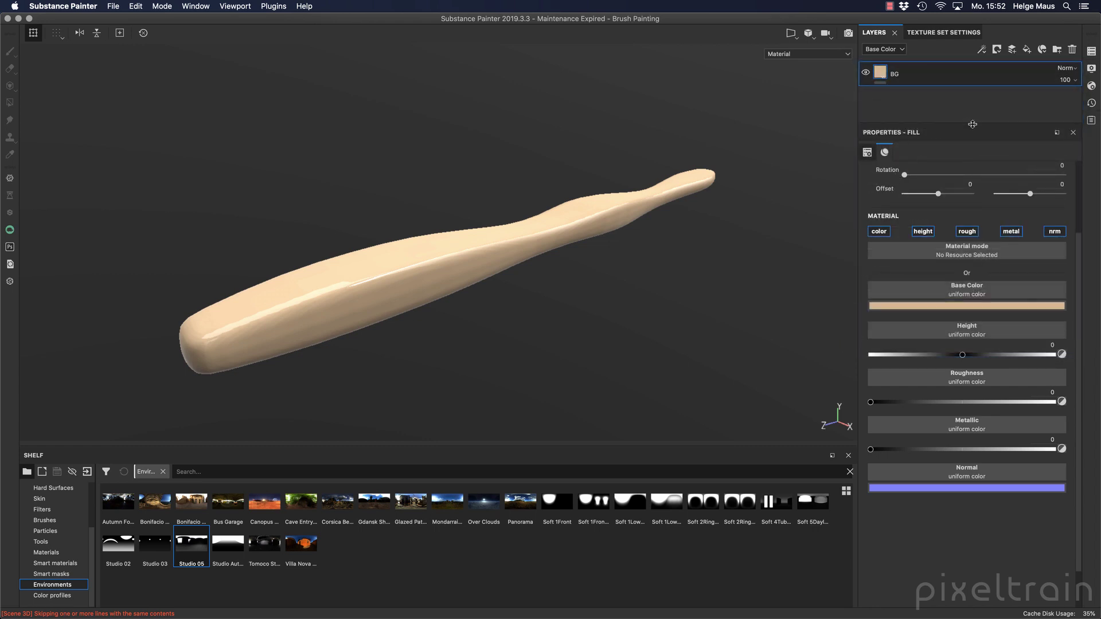
# Set the BG fill roughness to 0.3333, try metallic, and leave metallic at 0.
pyautogui.moveTo(975, 132); pyautogui.dragTo(974, 199)
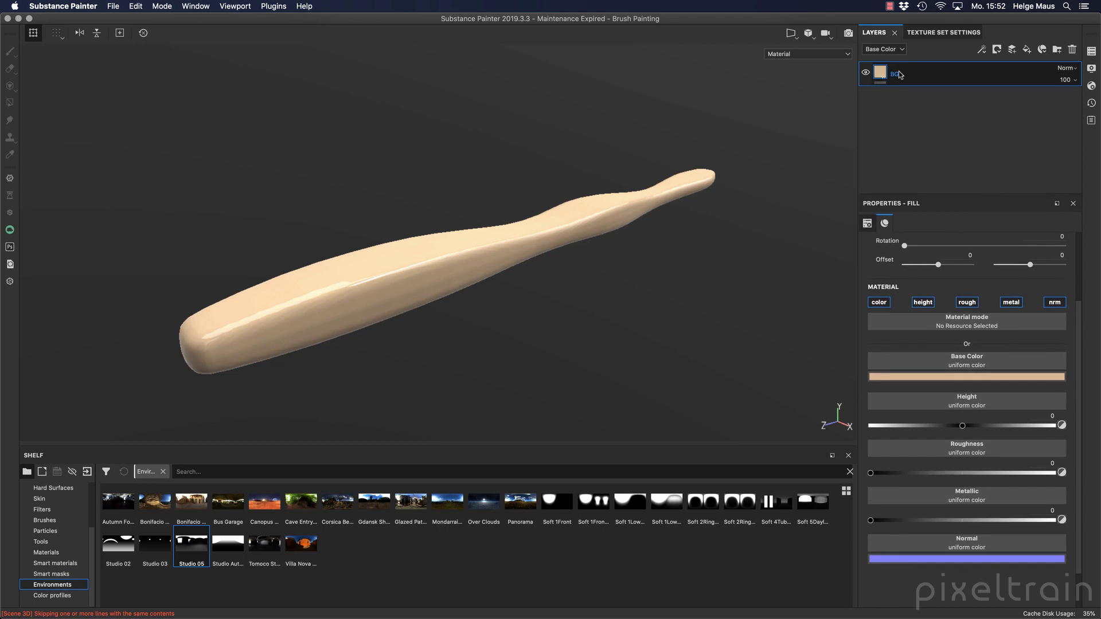
pyautogui.keyDown('alt'); pyautogui.moveTo(565, 368); pyautogui.dragTo(594, 370); pyautogui.keyUp('alt')
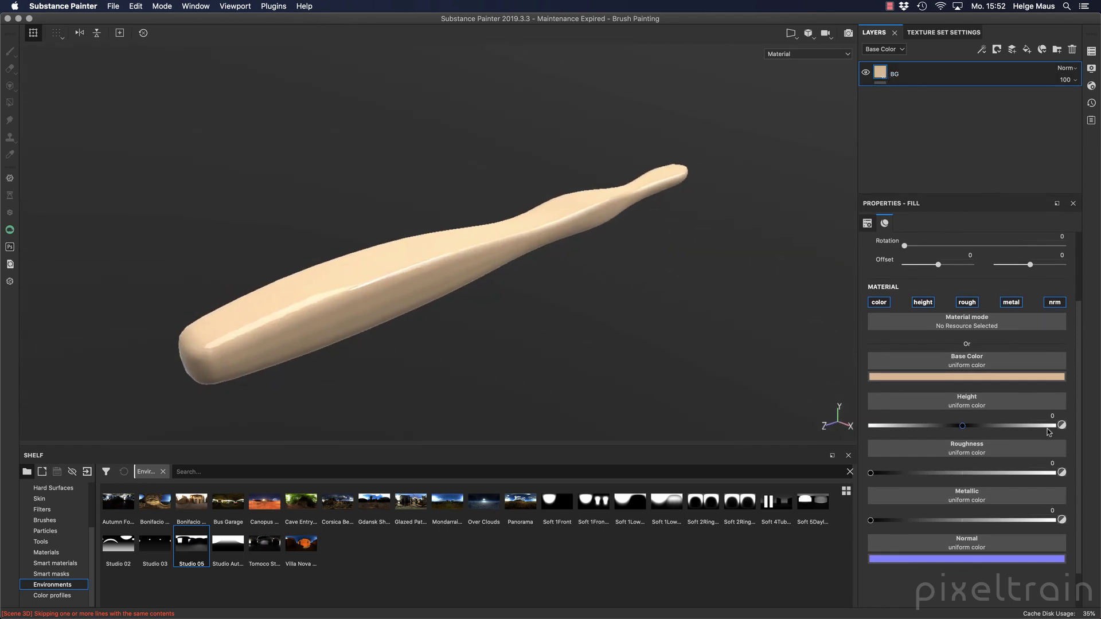
pyautogui.moveTo(881, 479)
pyautogui.mouseDown()
pyautogui.moveTo(1003, 479)
pyautogui.moveTo(930, 479)
pyautogui.mouseUp()
pyautogui.keyDown('shift'); pyautogui.moveTo(439, 363); pyautogui.dragTo(537, 361, button='right'); pyautogui.keyUp('shift')
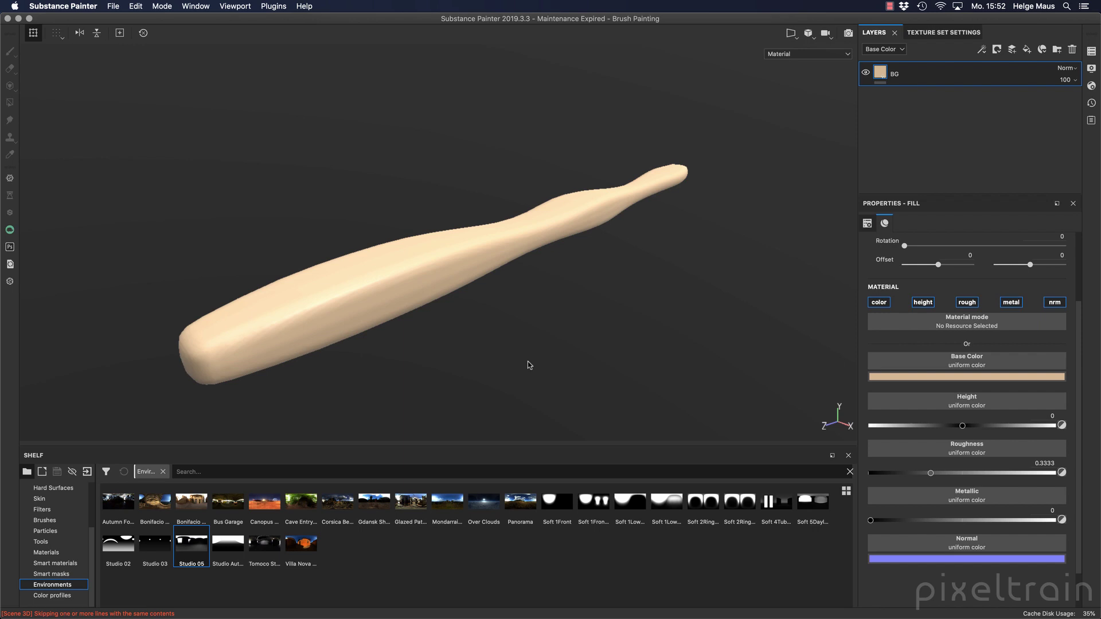
pyautogui.keyDown('alt'); pyautogui.moveTo(528, 365); pyautogui.dragTo(524, 309); pyautogui.keyUp('alt')
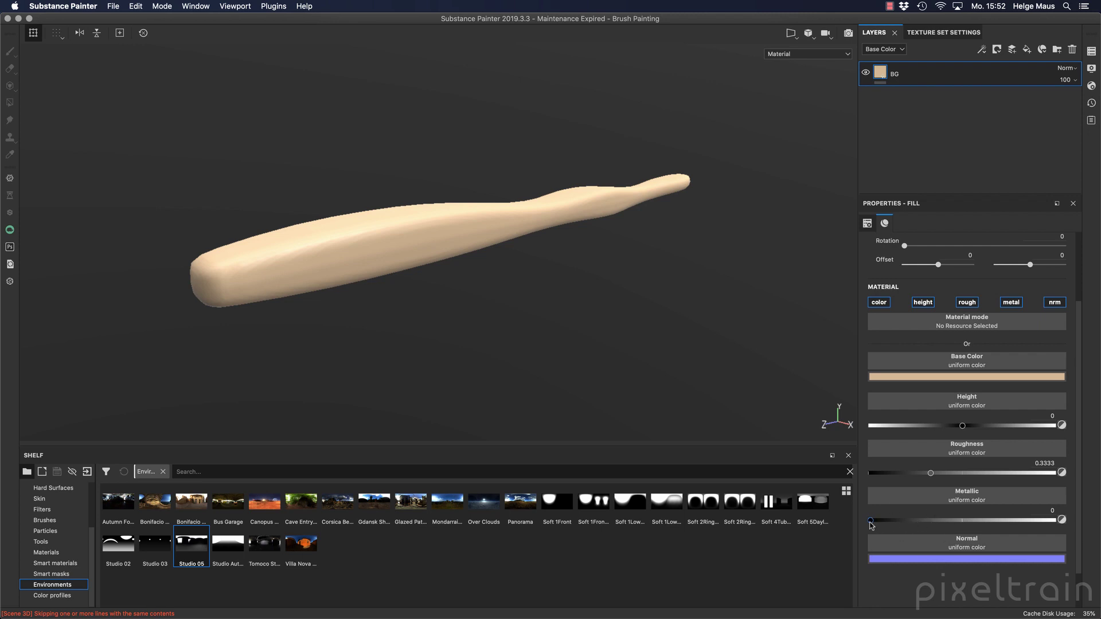
pyautogui.moveTo(871, 523); pyautogui.dragTo(836, 532)
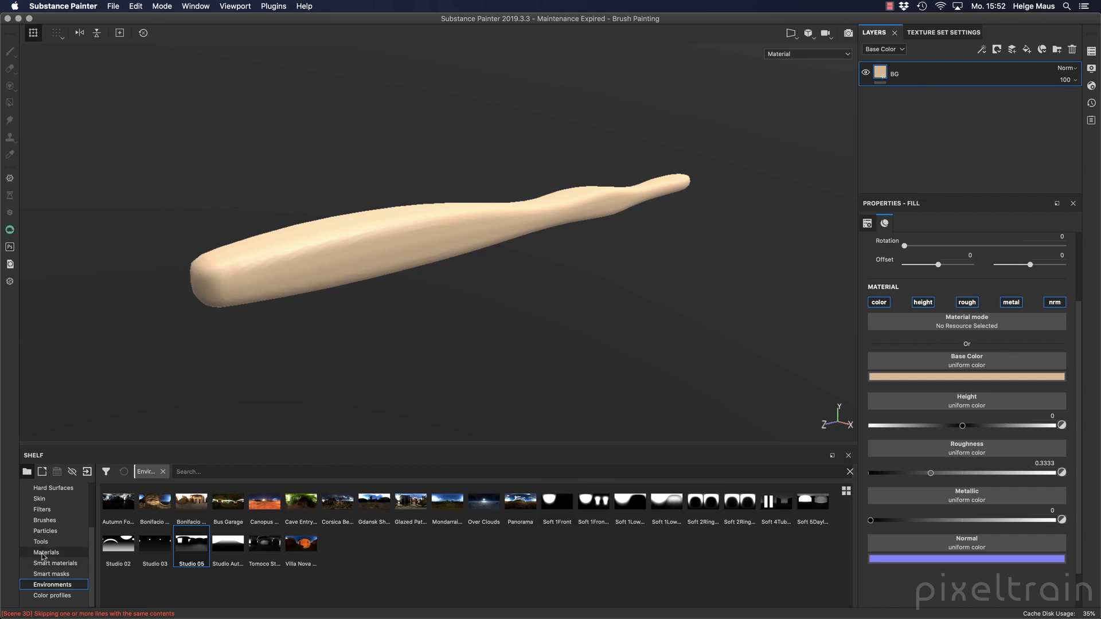
# Browse the Procedurals shelf to Grunge Dirt Large and nudge the BG fill height to about 0.0172.
pyautogui.scroll(3, 42, 556)
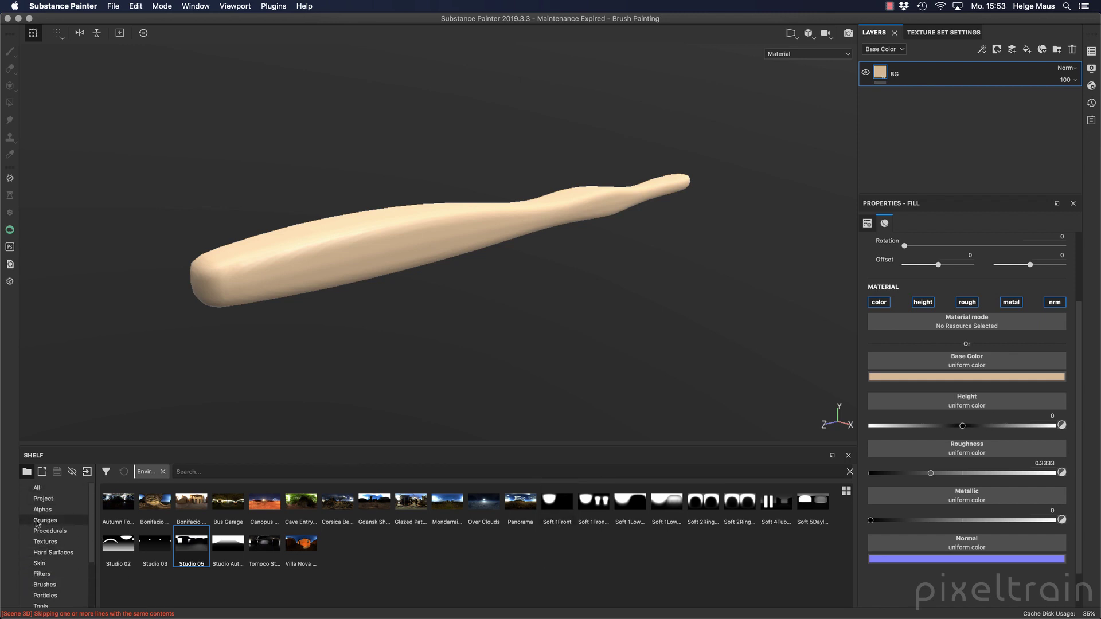
pyautogui.click(44, 541)
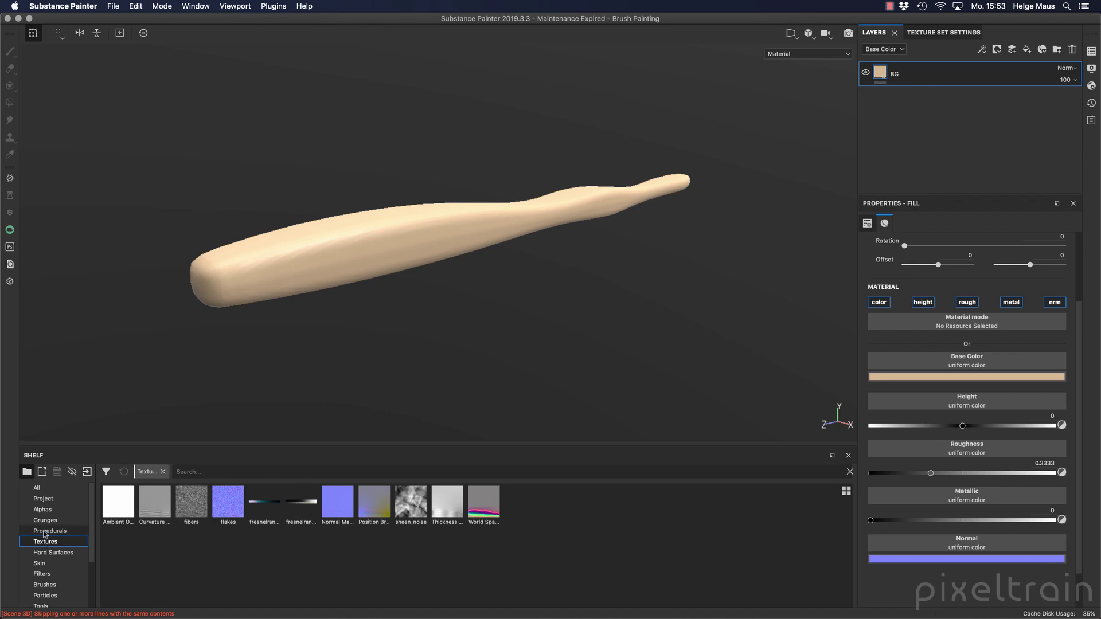
pyautogui.click(46, 531)
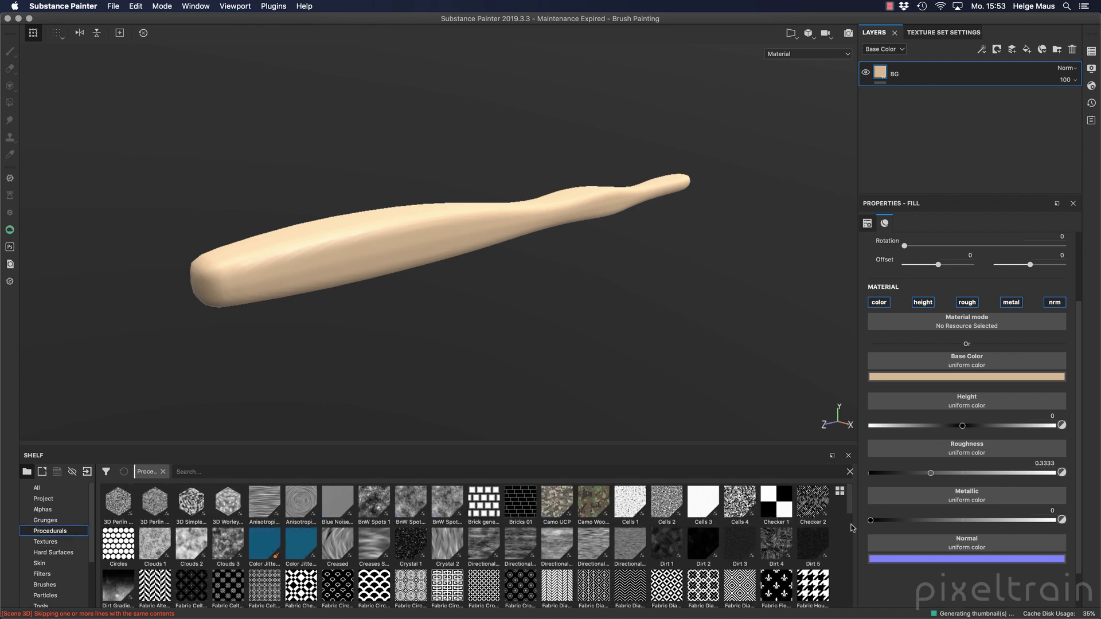
pyautogui.scroll(-5, 852, 556)
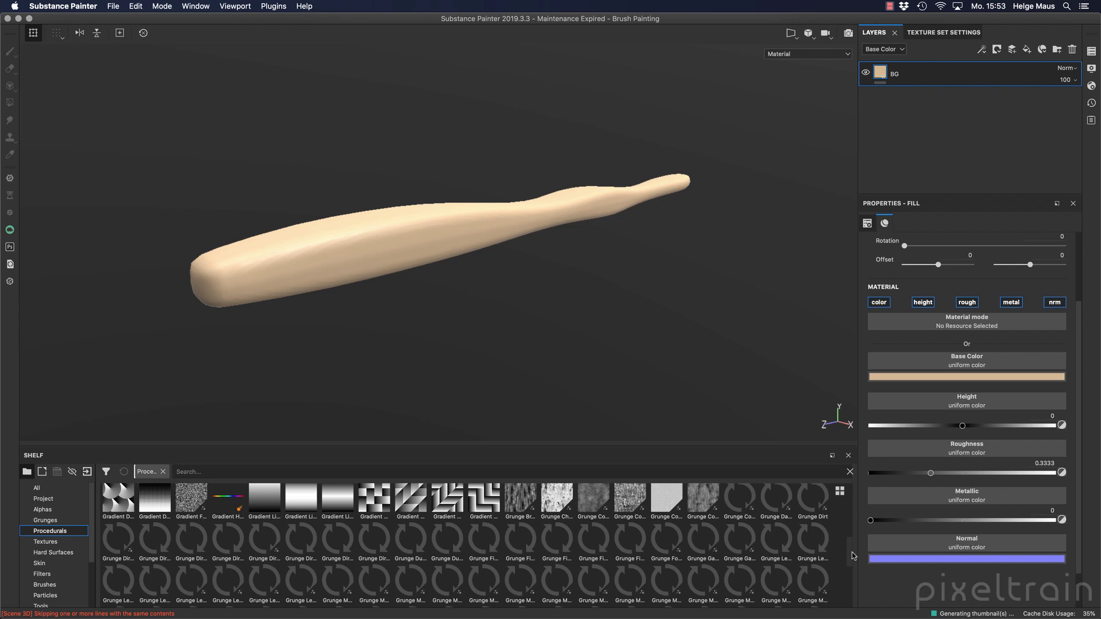
pyautogui.moveTo(852, 556)
pyautogui.mouseDown()
pyautogui.moveTo(848, 586)
pyautogui.moveTo(852, 556)
pyautogui.mouseUp()
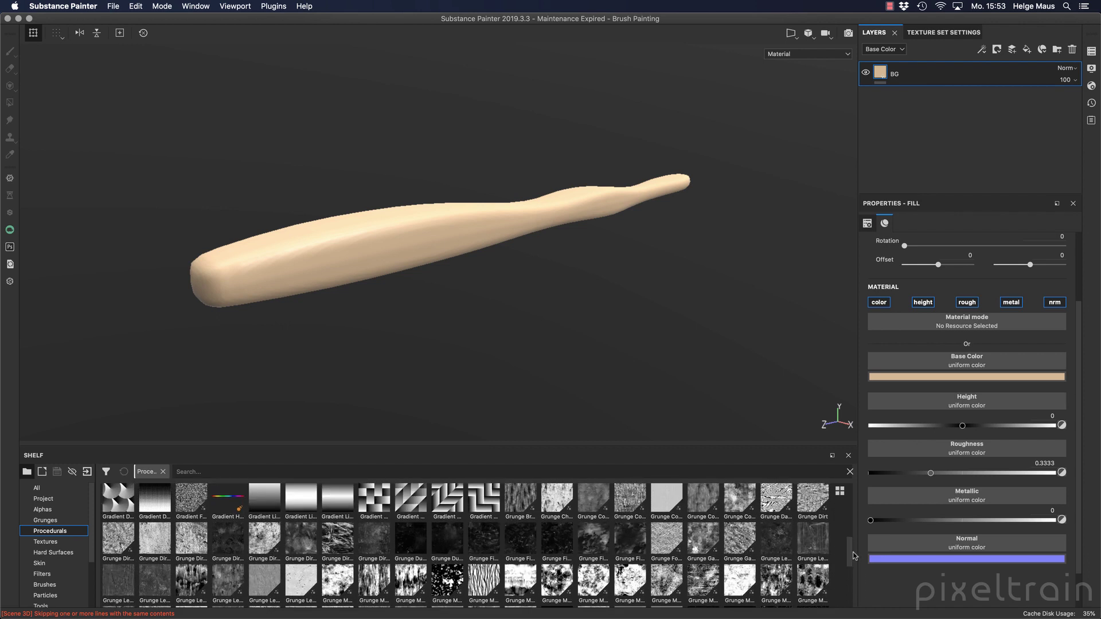
pyautogui.click(196, 540)
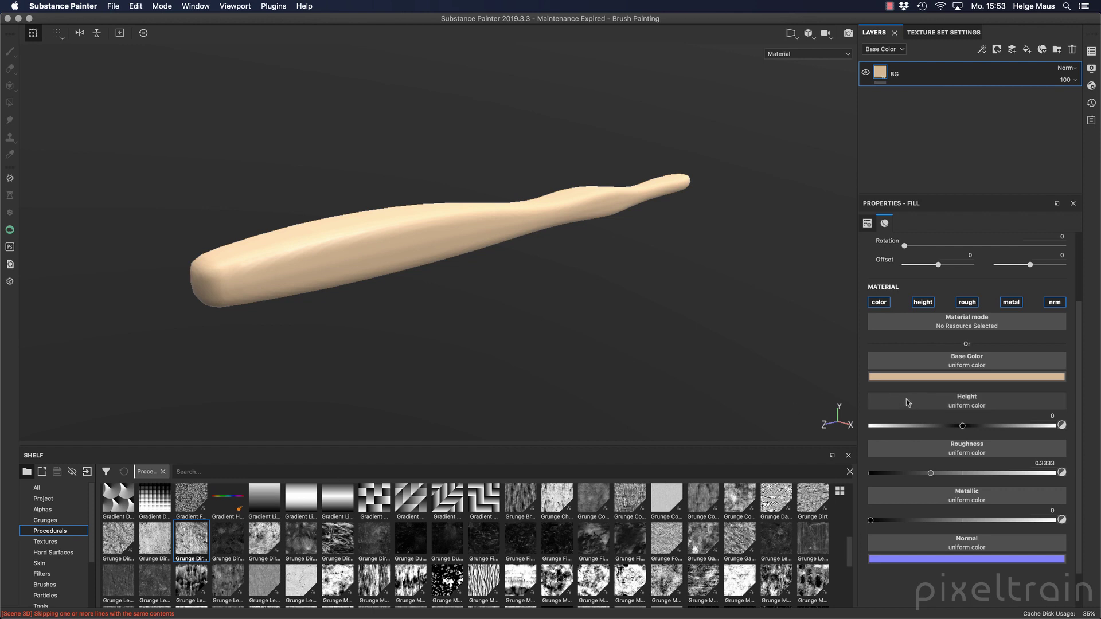
pyautogui.moveTo(963, 427)
pyautogui.mouseDown()
pyautogui.moveTo(986, 432)
pyautogui.moveTo(948, 431)
pyautogui.moveTo(975, 432)
pyautogui.moveTo(965, 434)
pyautogui.mouseUp()
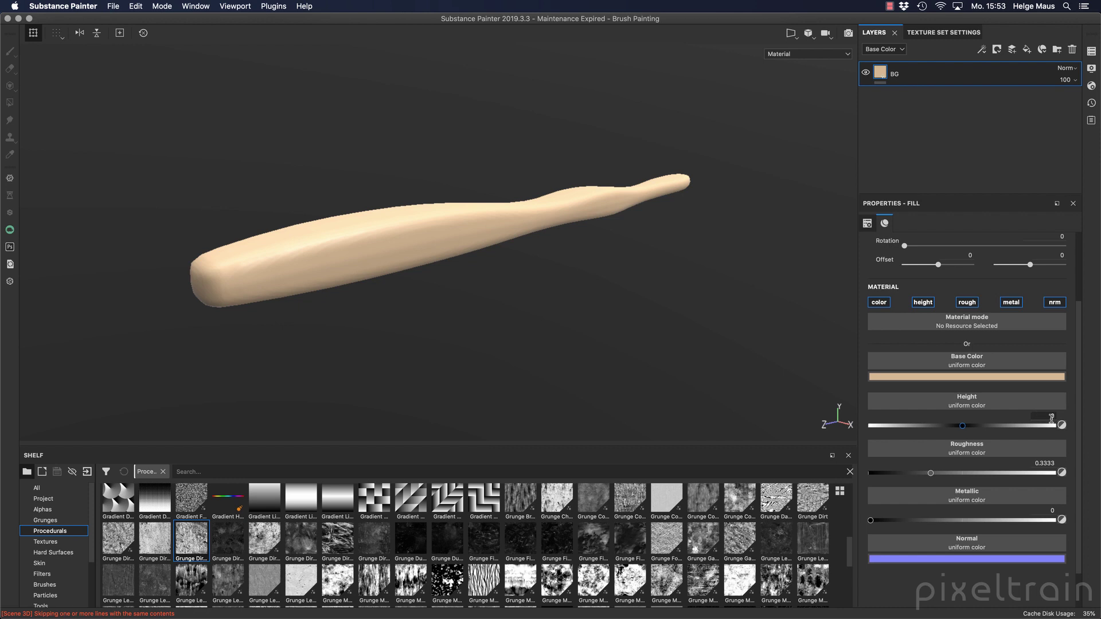
# Set the BG fill's Height value back to 0.
pyautogui.click(1051, 418)
pyautogui.write('0')
pyautogui.press('Return')
# Try Grunge Dirt Large as the height map, inspect the bumpy toothbrush, then remove it.
pyautogui.moveTo(192, 542); pyautogui.dragTo(990, 401)
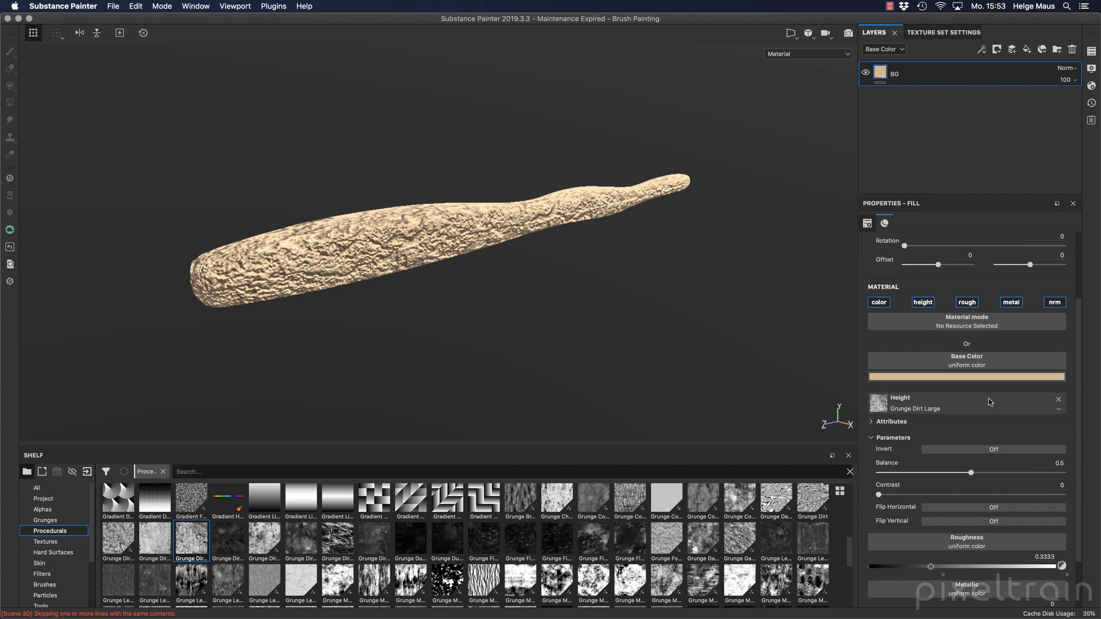
pyautogui.keyDown('alt'); pyautogui.moveTo(486, 270); pyautogui.dragTo(378, 242); pyautogui.keyUp('alt')
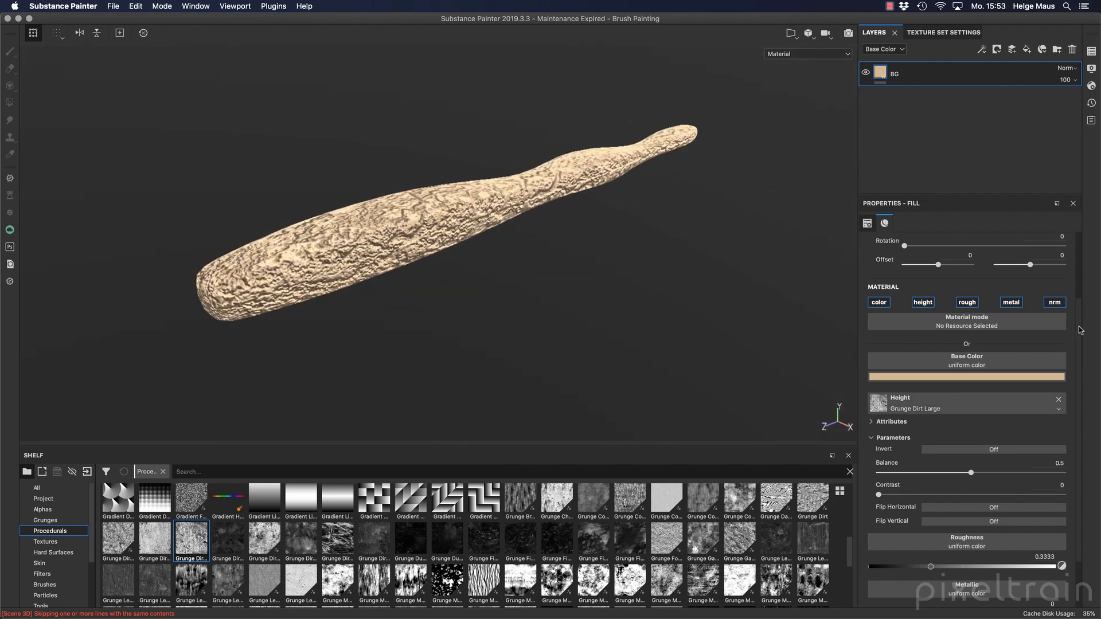
pyautogui.scroll(2, 1081, 331)
pyautogui.scroll(-4, 1055, 309)
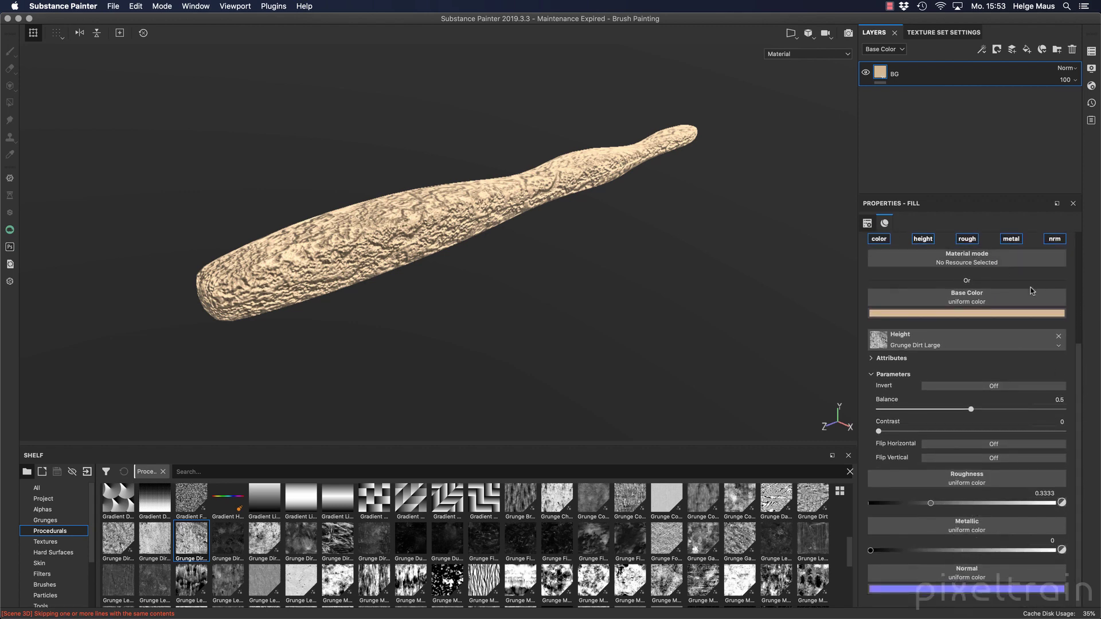
pyautogui.click(872, 376)
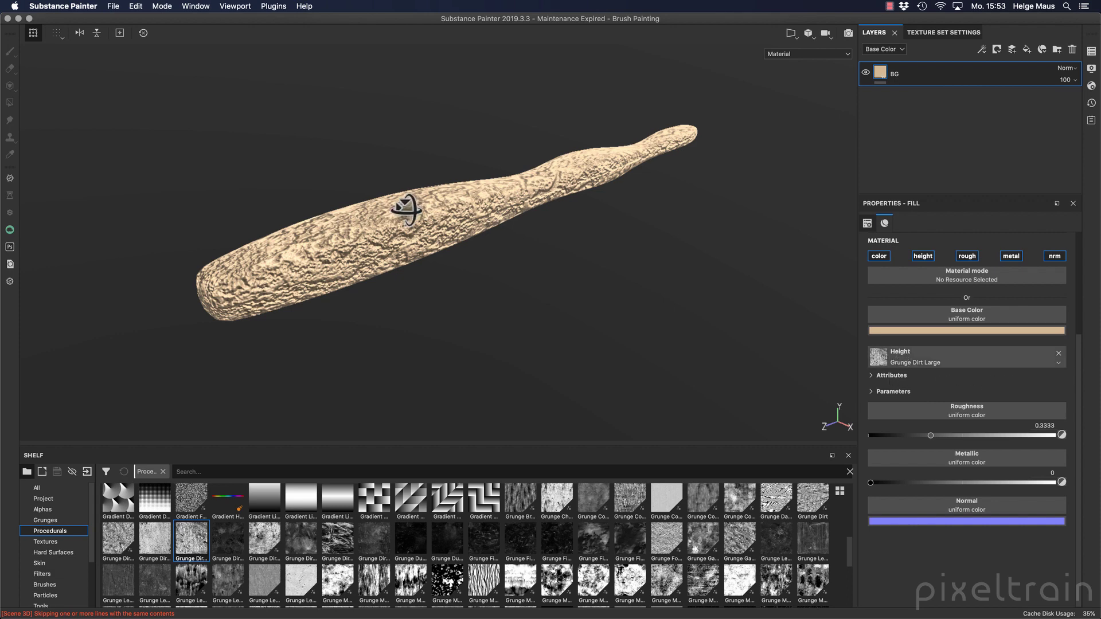
pyautogui.keyDown('alt'); pyautogui.moveTo(406, 210); pyautogui.dragTo(471, 224); pyautogui.keyUp('alt')
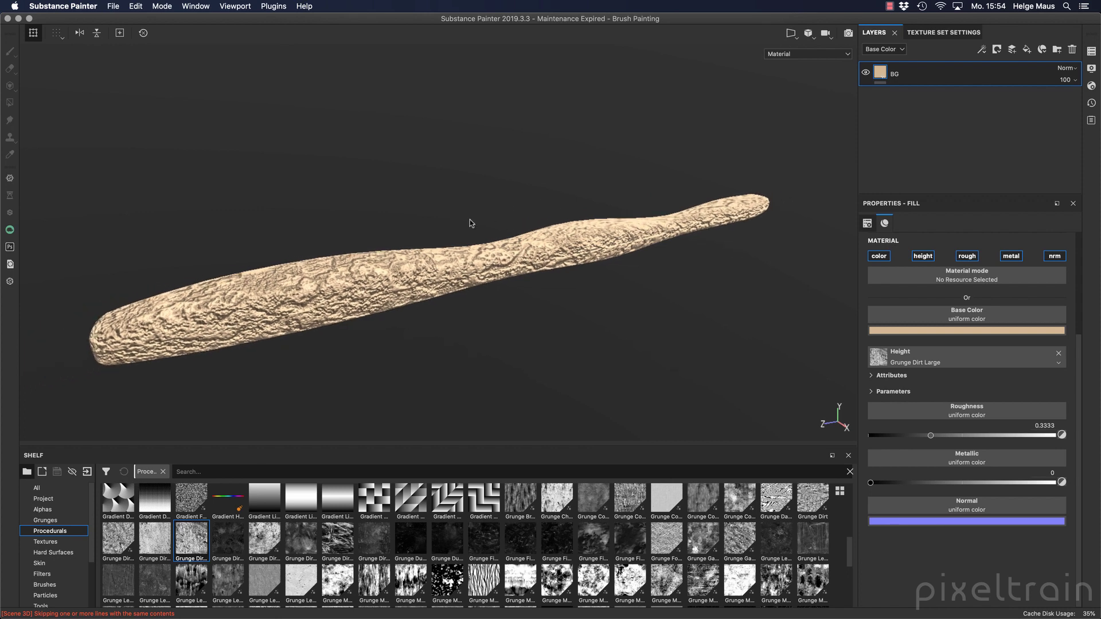
pyautogui.click(1058, 353)
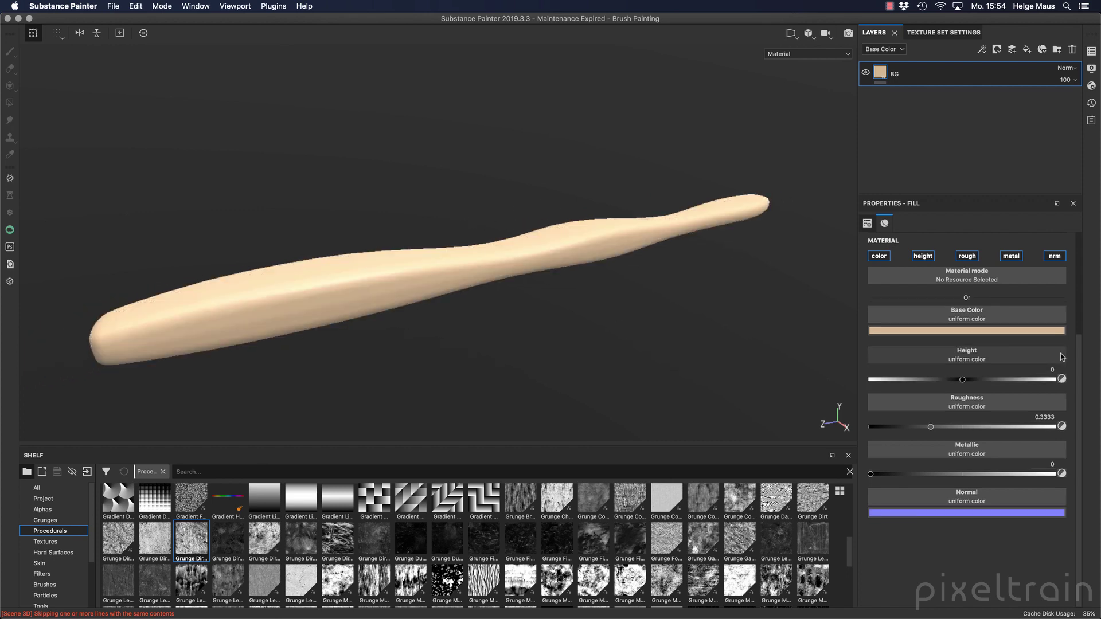